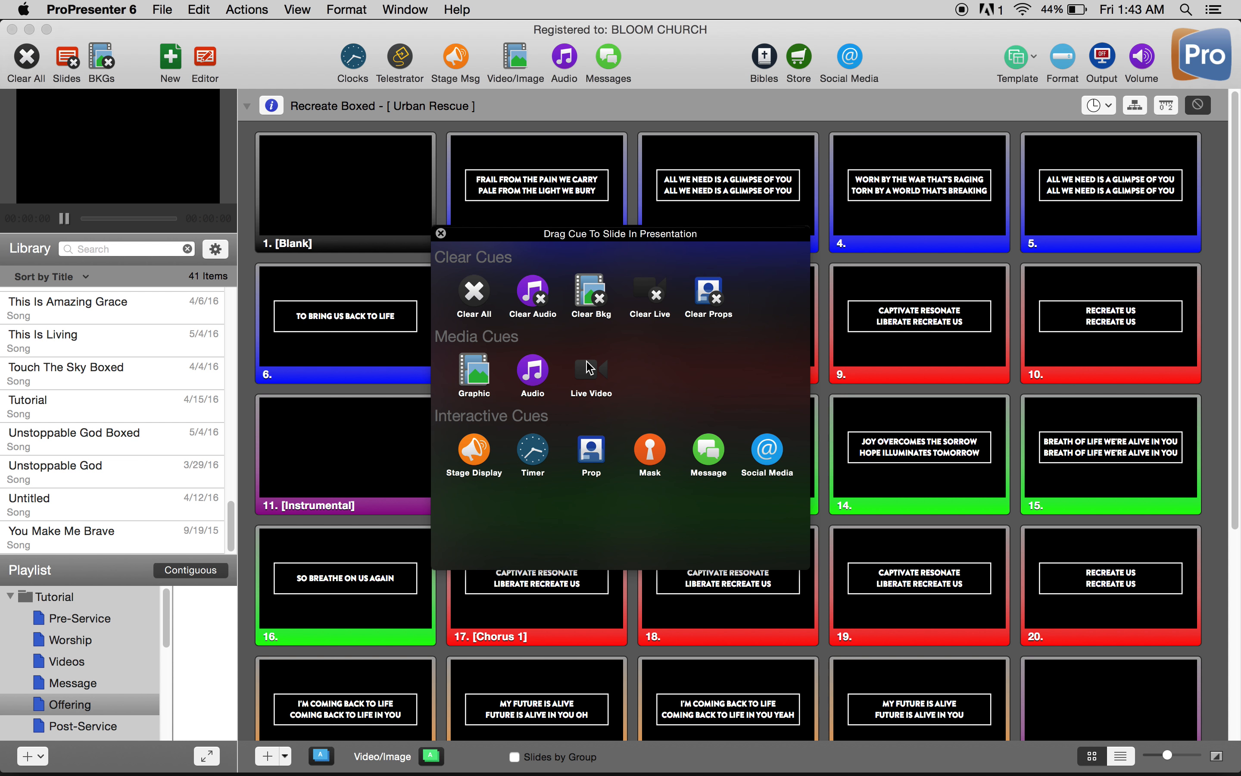
Step: Close the cue palette and open the Recreate Boxed song from the Worship playlist
click(440, 234)
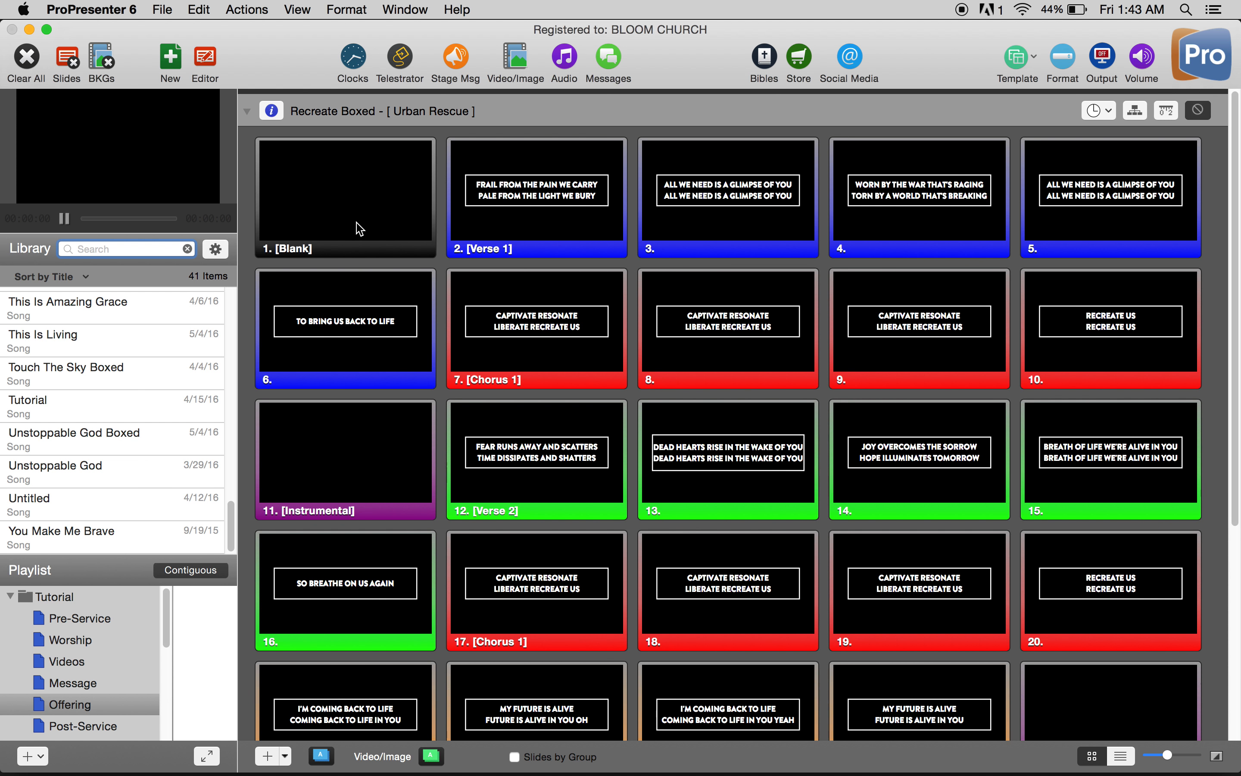
click(63, 640)
click(200, 596)
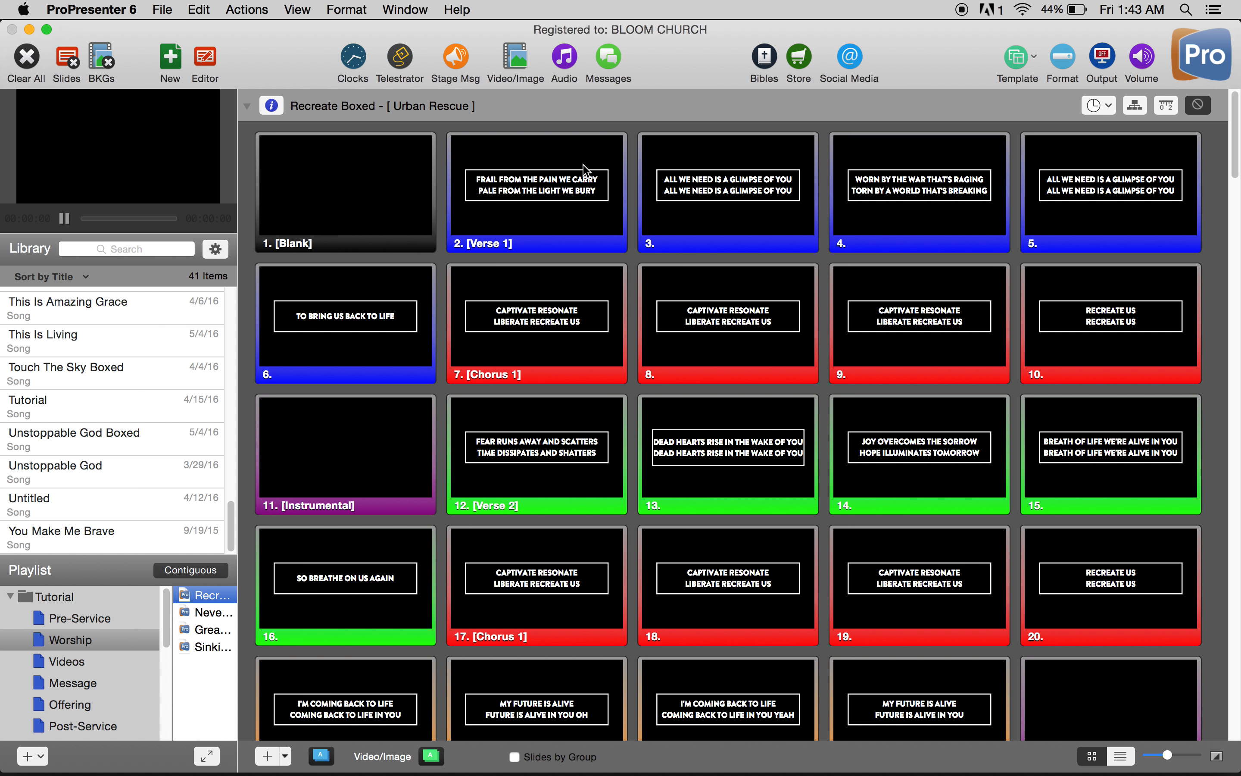
Step: Review the clear action, stage display and timer cues available for the blank first slide of Recreate Boxed
click(287, 165)
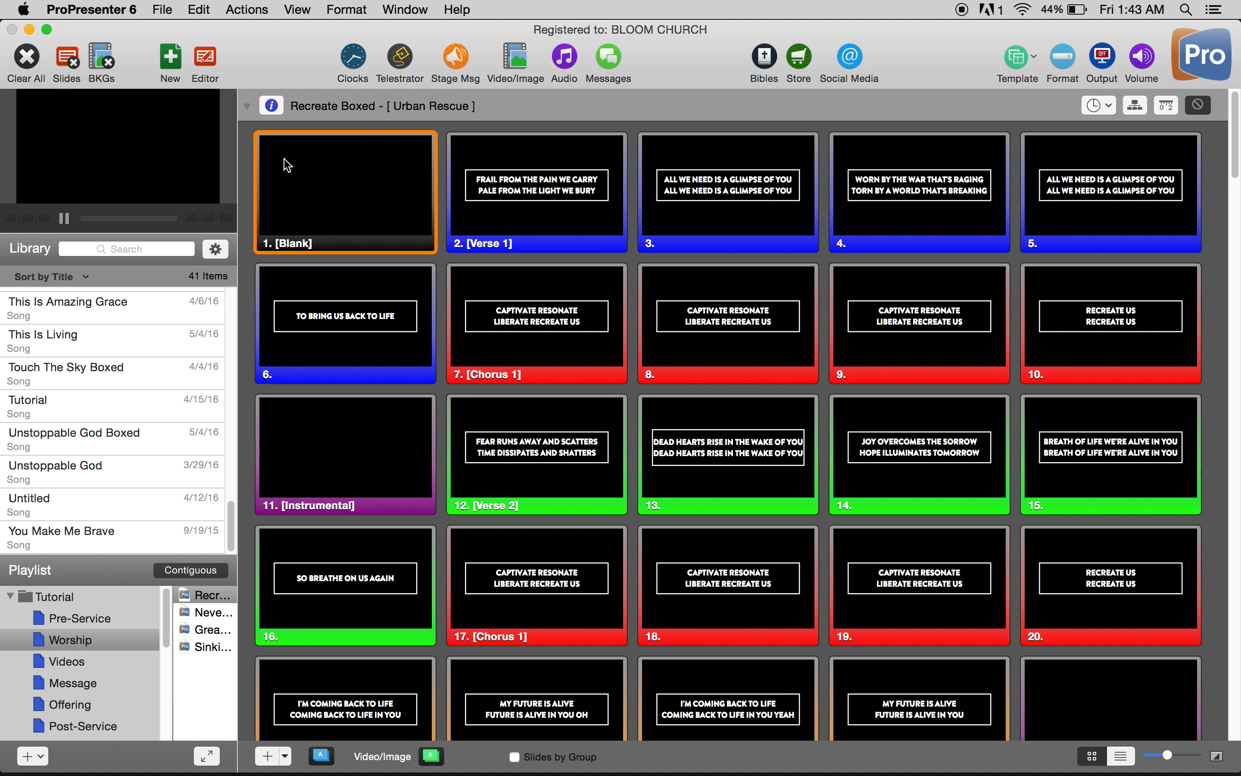
right_click(285, 160)
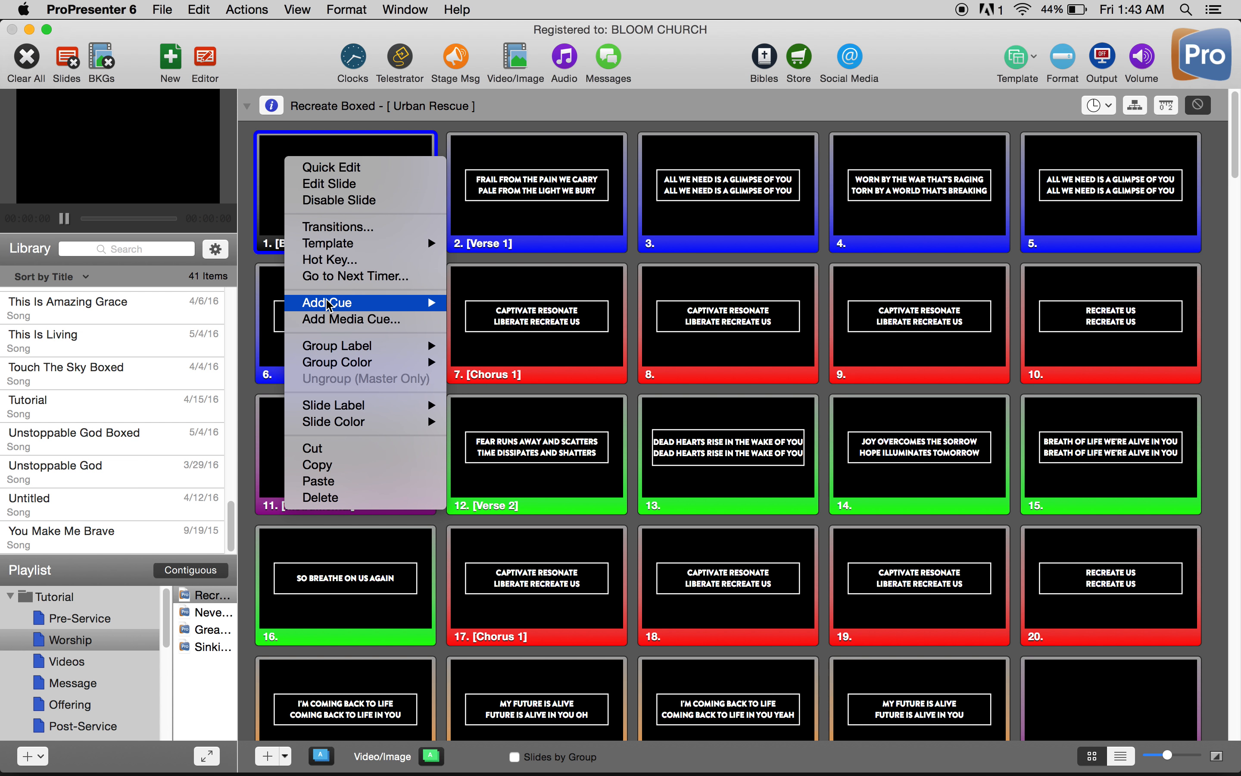
mouse_move(329, 305)
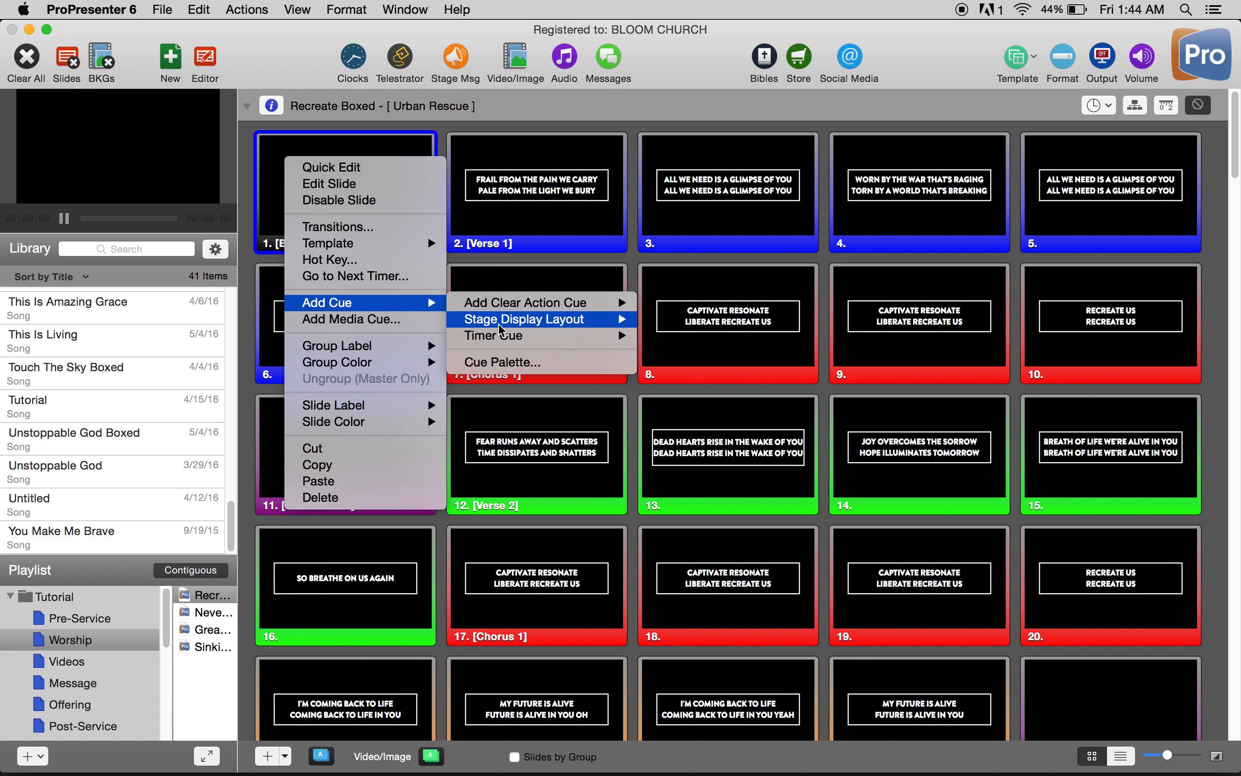
mouse_move(512, 308)
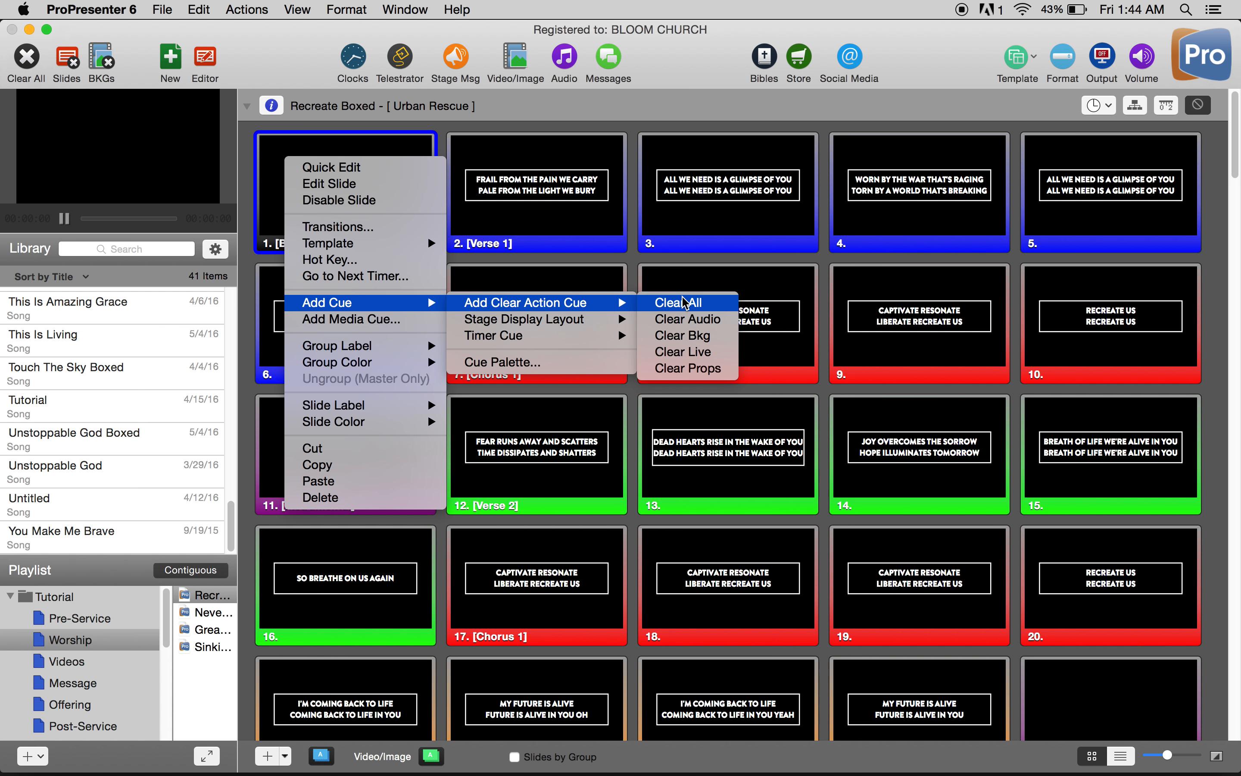
mouse_move(548, 326)
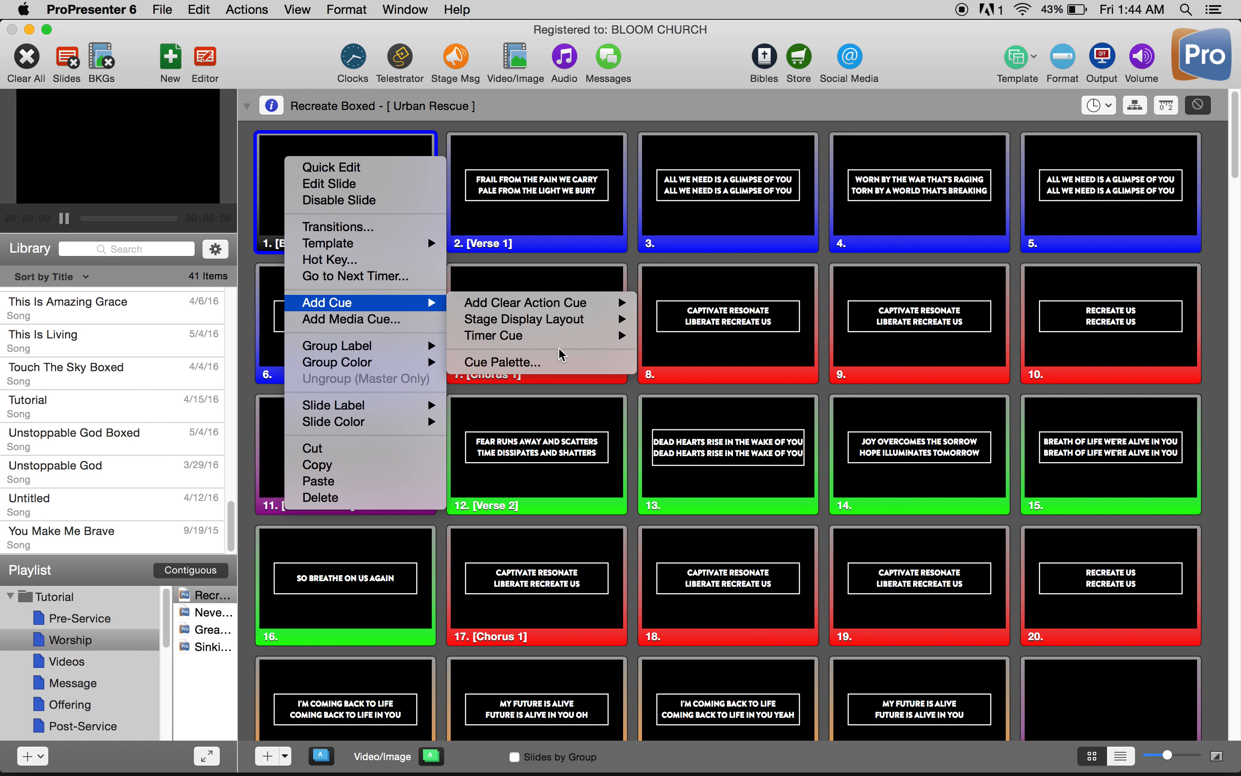
click(687, 81)
Step: Remove all cues from the first Instrumental slide of Sinking Deep
scroll(517, 272, down, 5)
scroll(520, 278, down, 15)
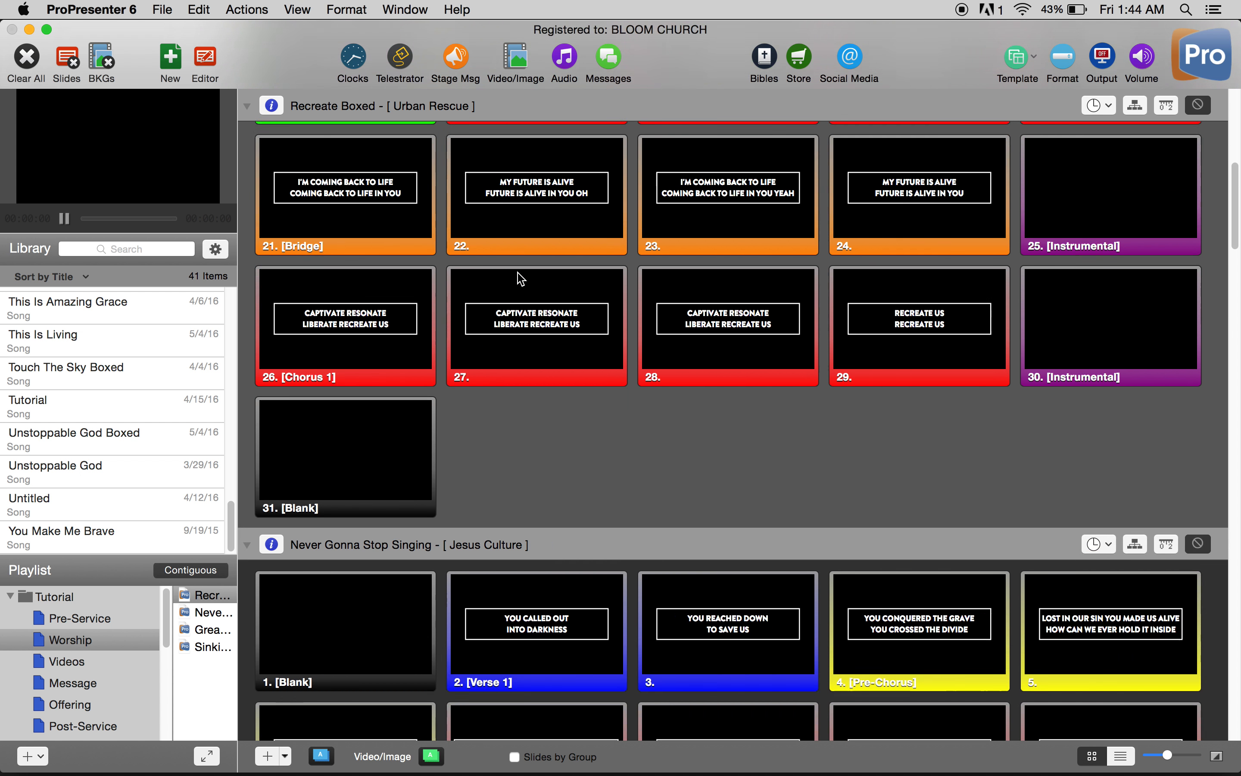
scroll(520, 278, down, 15)
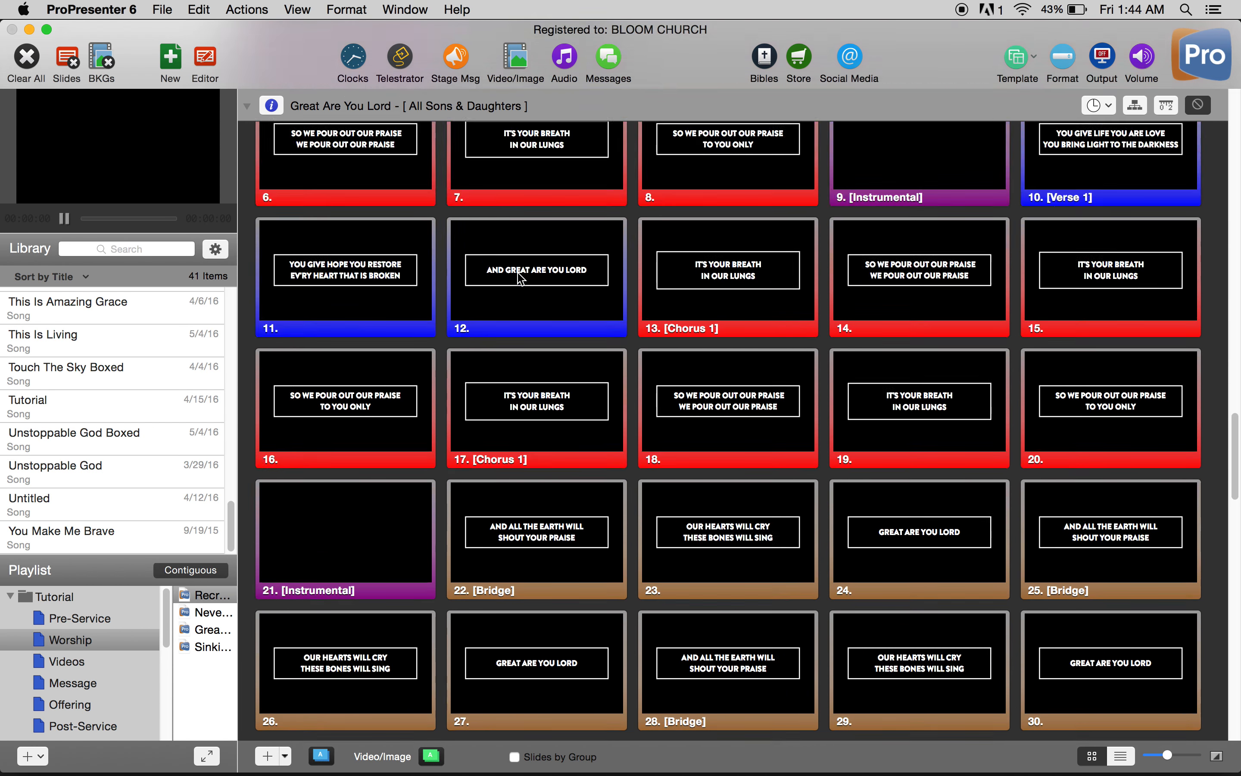
scroll(521, 278, up, 3)
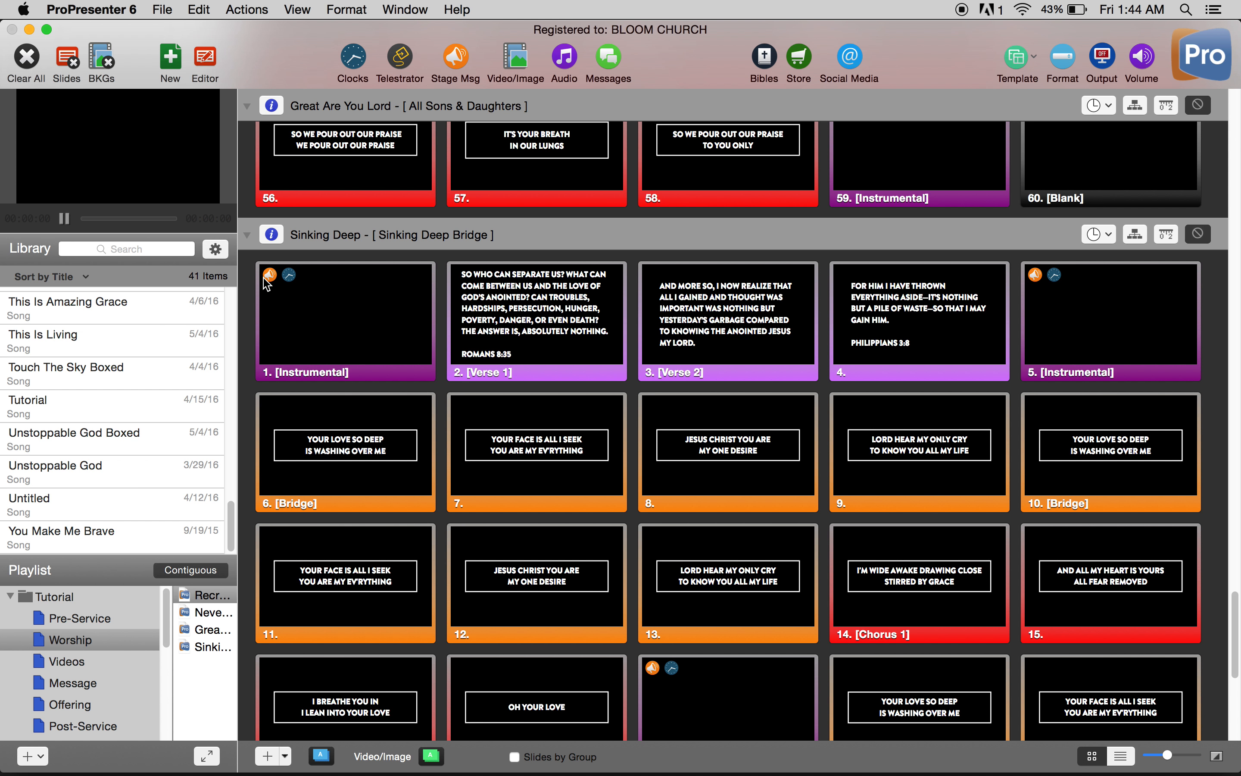
right_click(334, 298)
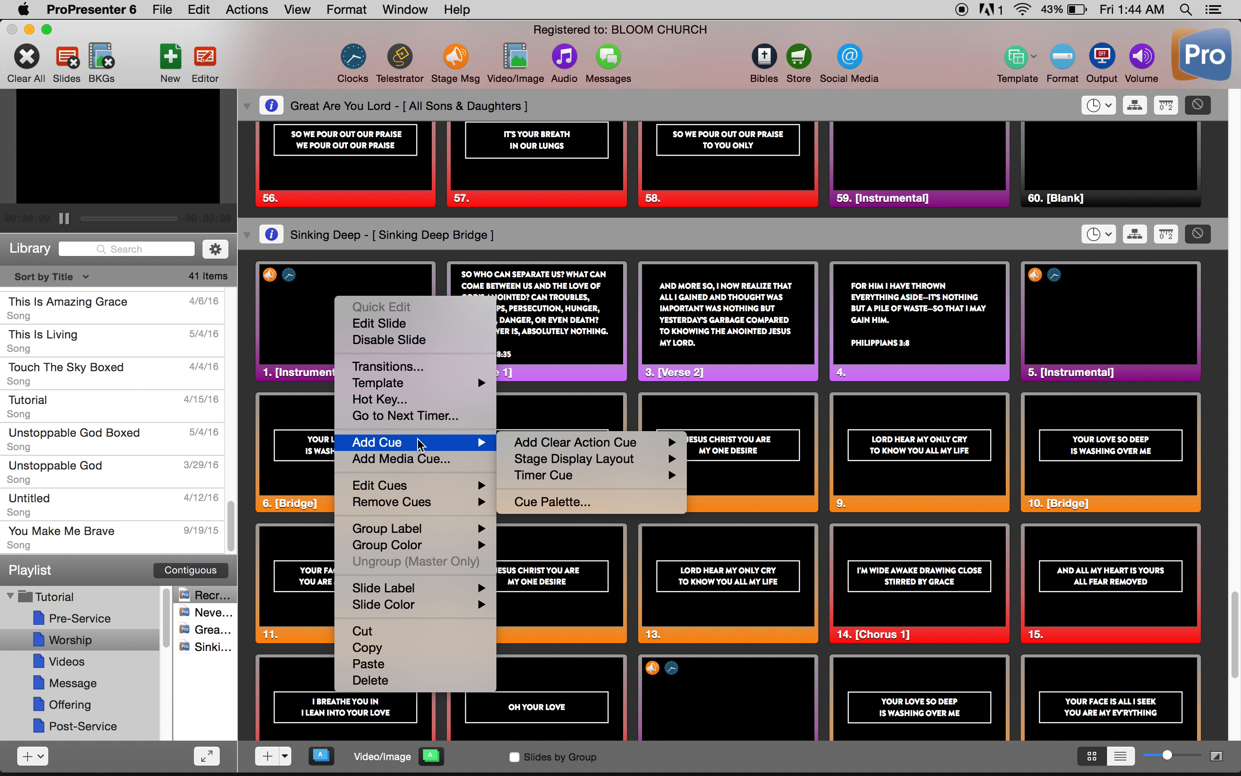
mouse_move(403, 503)
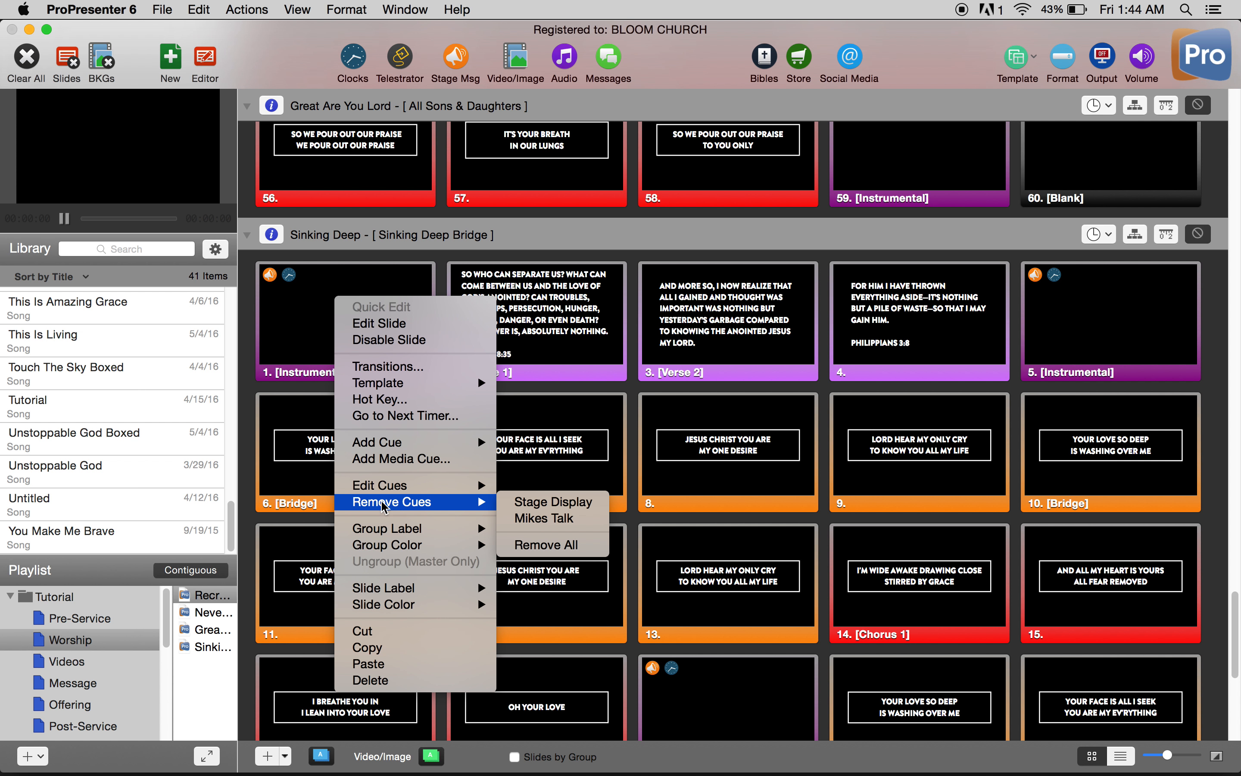
click(545, 545)
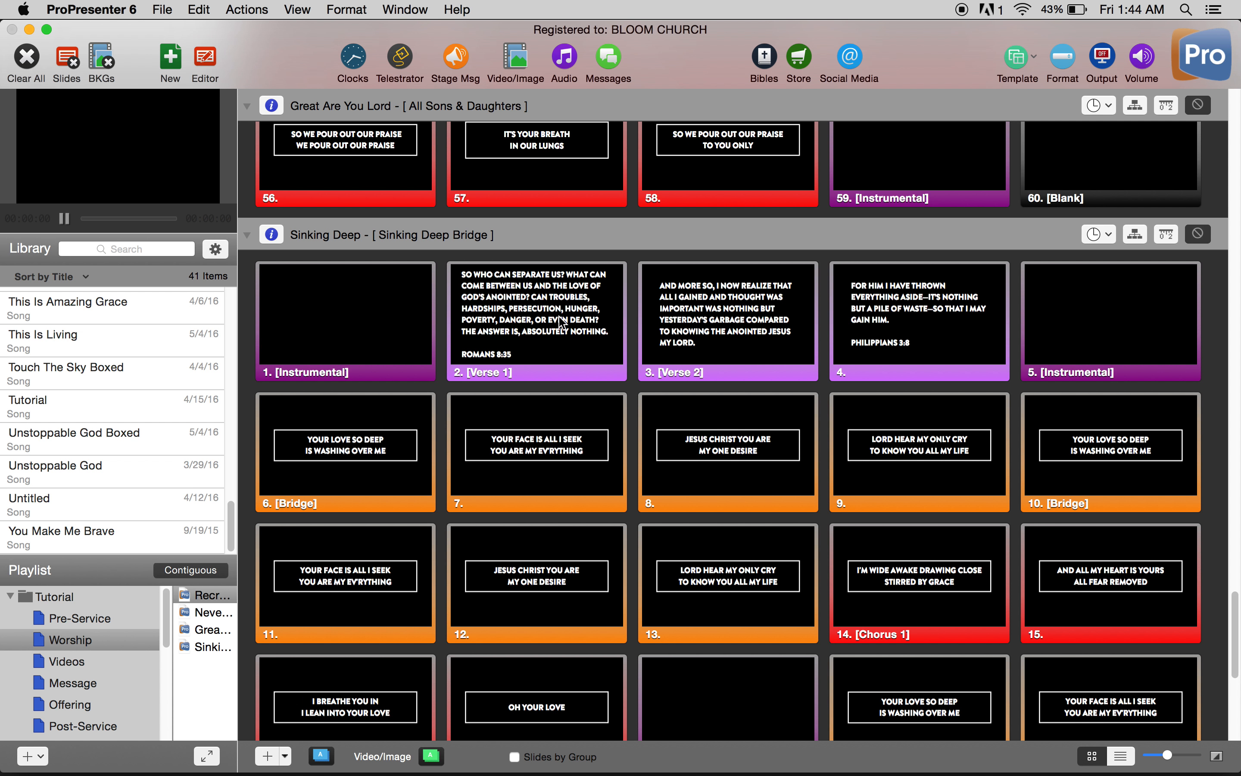
Step: Add a stage display layout cue using the Mikes Talk layout to the first Instrumental slide of Sinking Deep
click(304, 286)
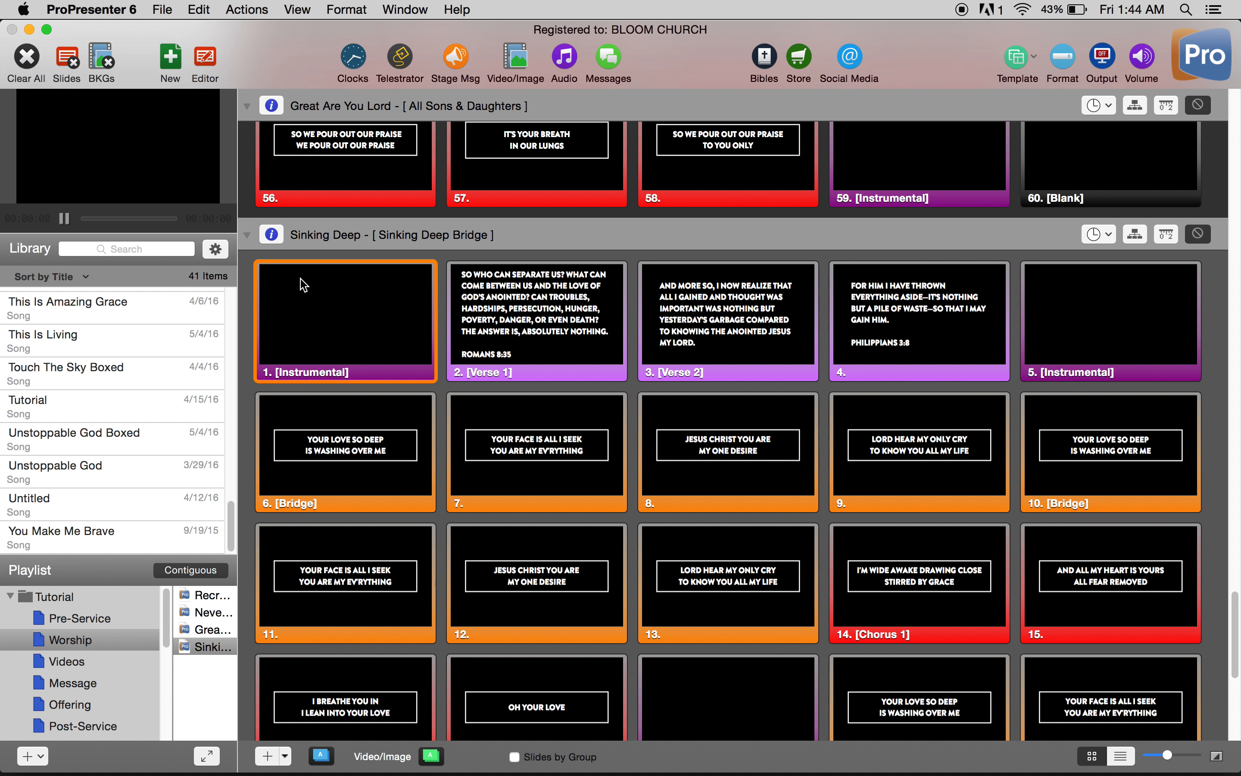
right_click(289, 286)
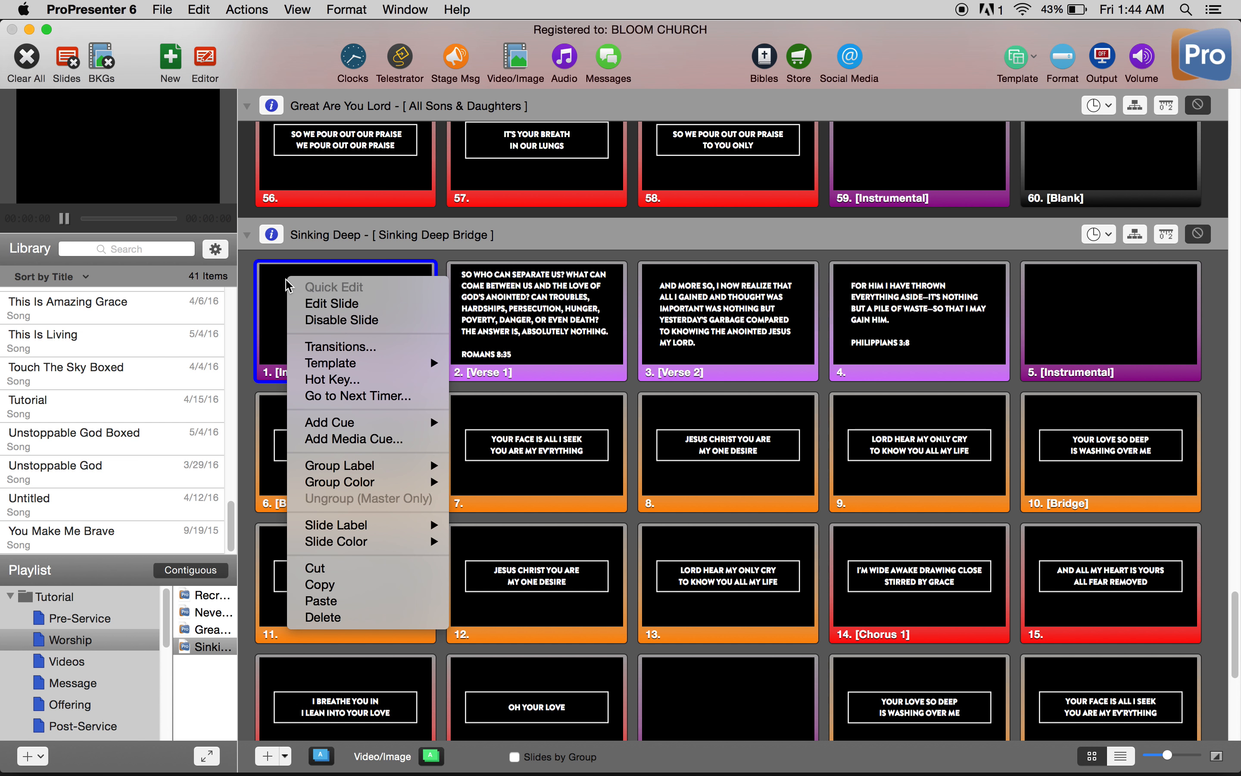
mouse_move(374, 422)
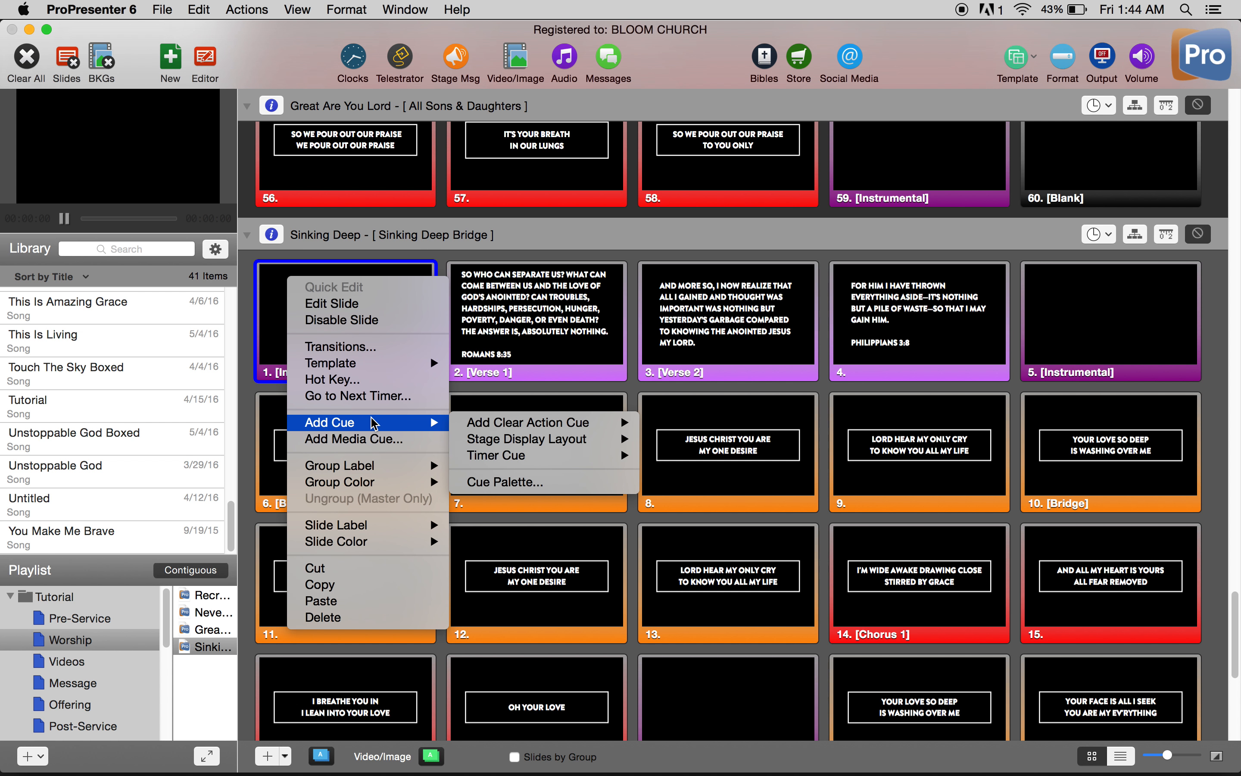
mouse_move(493, 426)
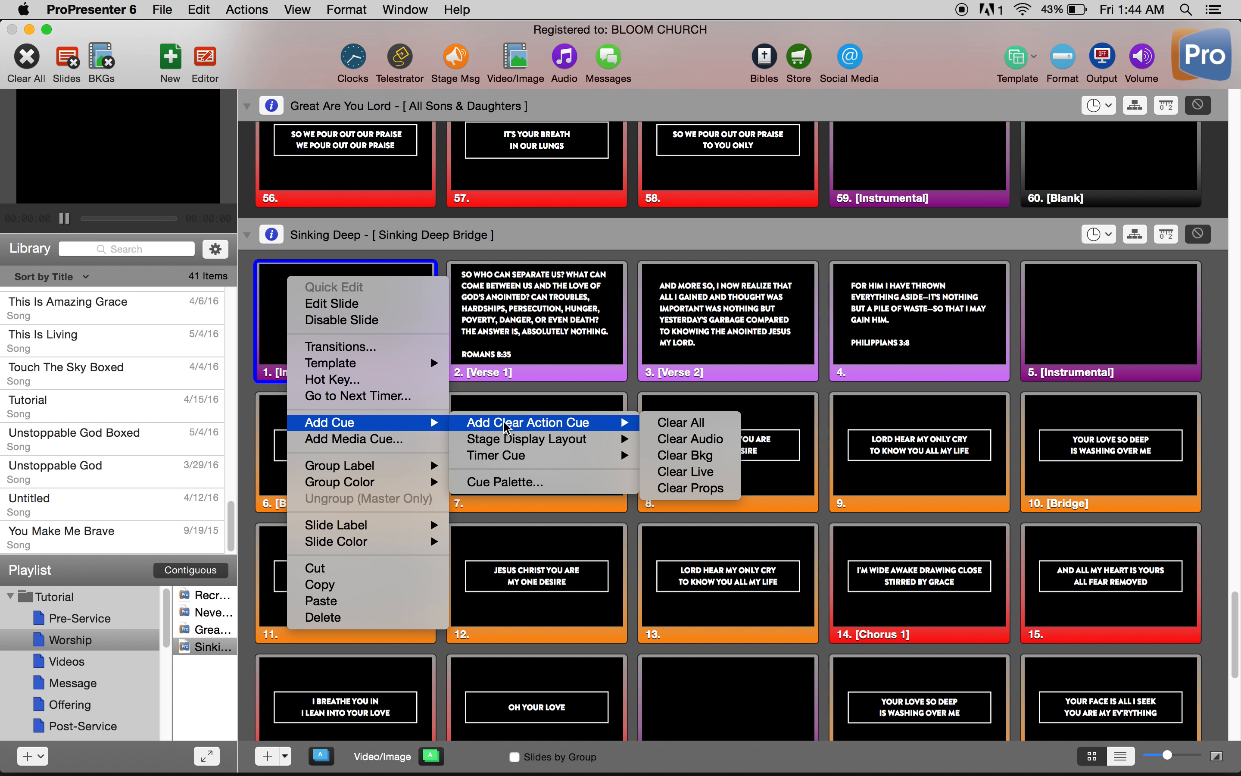
mouse_move(541, 440)
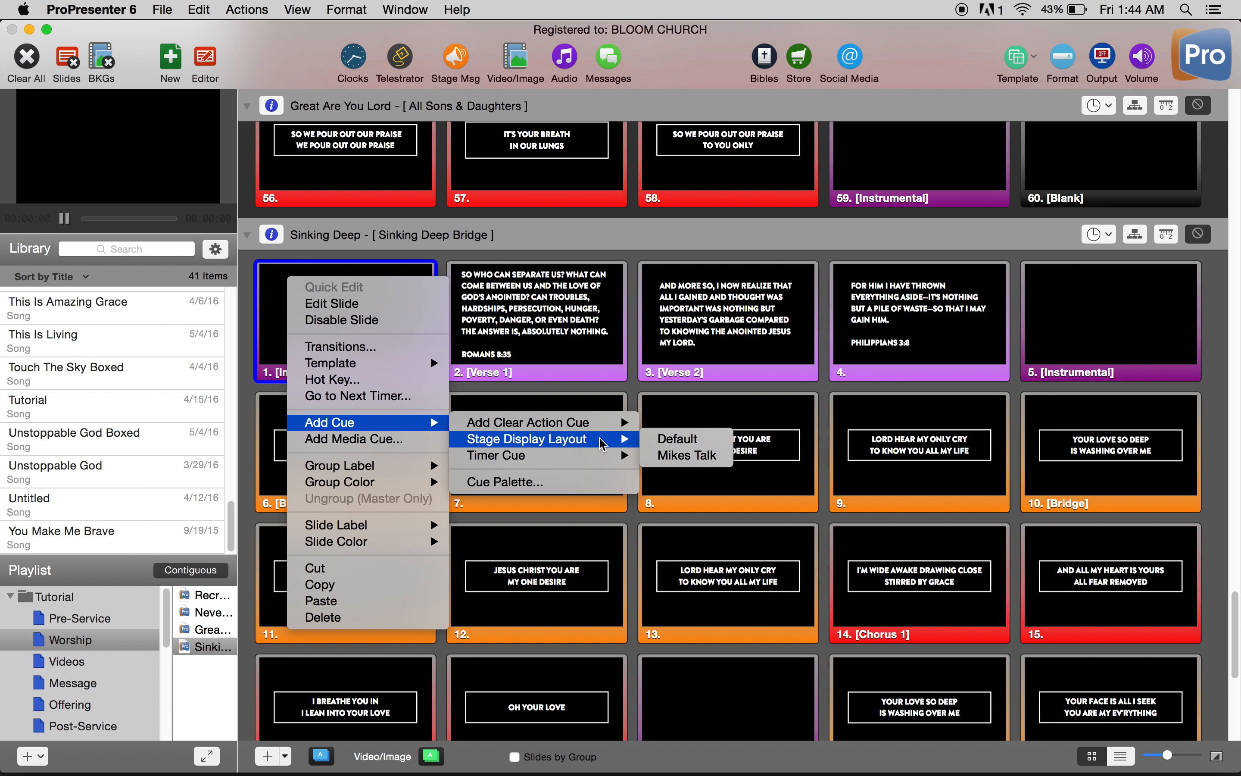
click(687, 455)
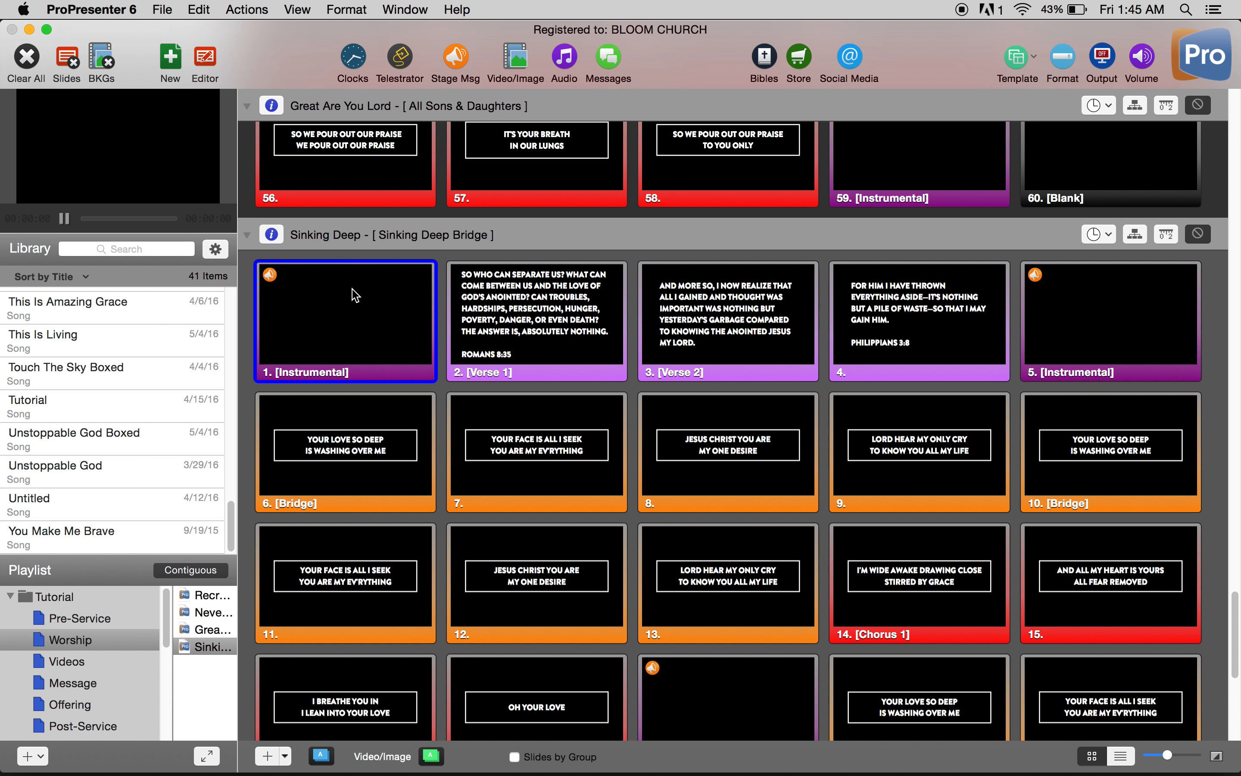
Step: Add the Mikes Talk timer cue to the first Instrumental slide of Sinking Deep
right_click(317, 290)
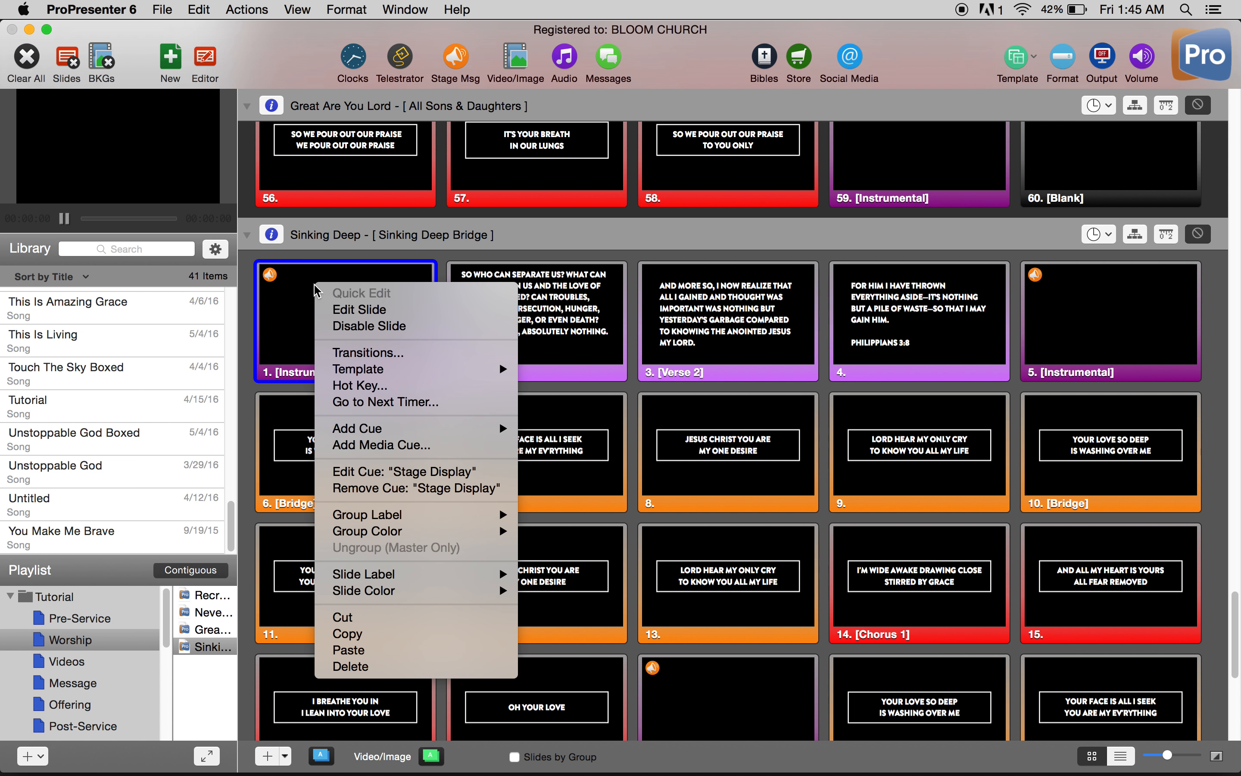
mouse_move(458, 433)
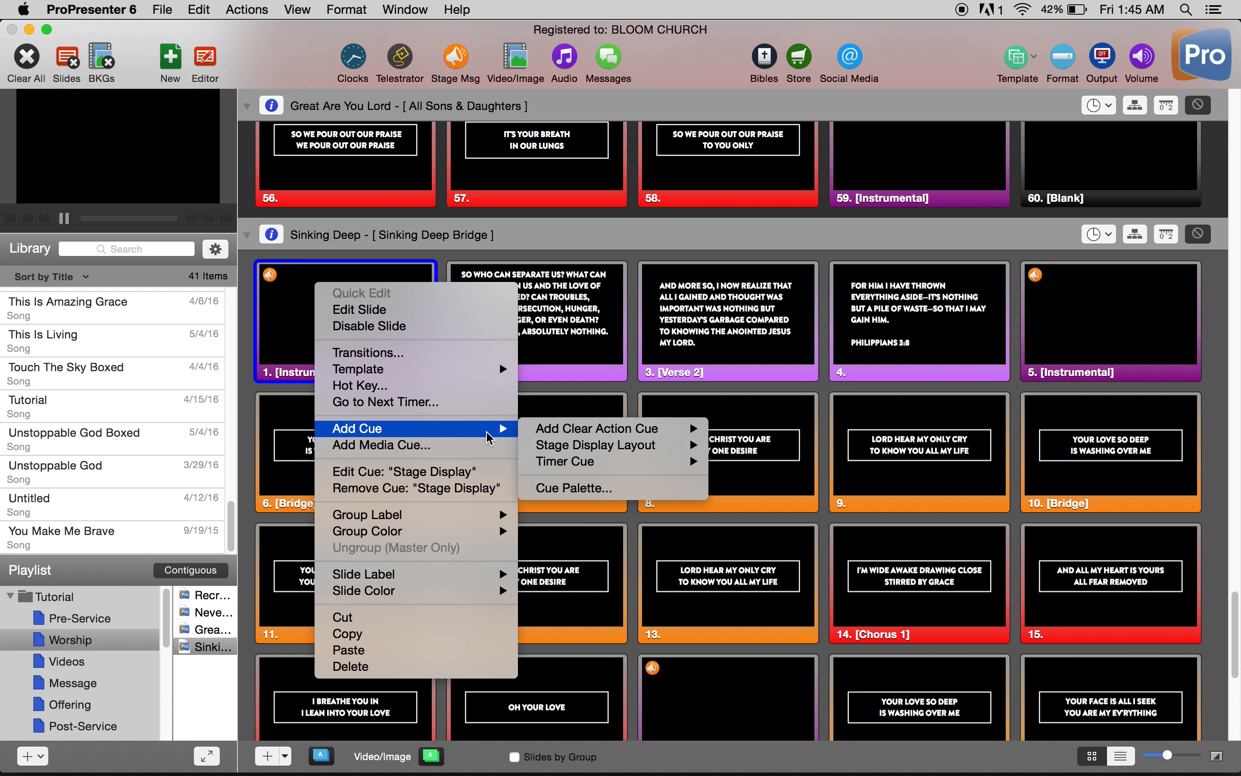
mouse_move(666, 445)
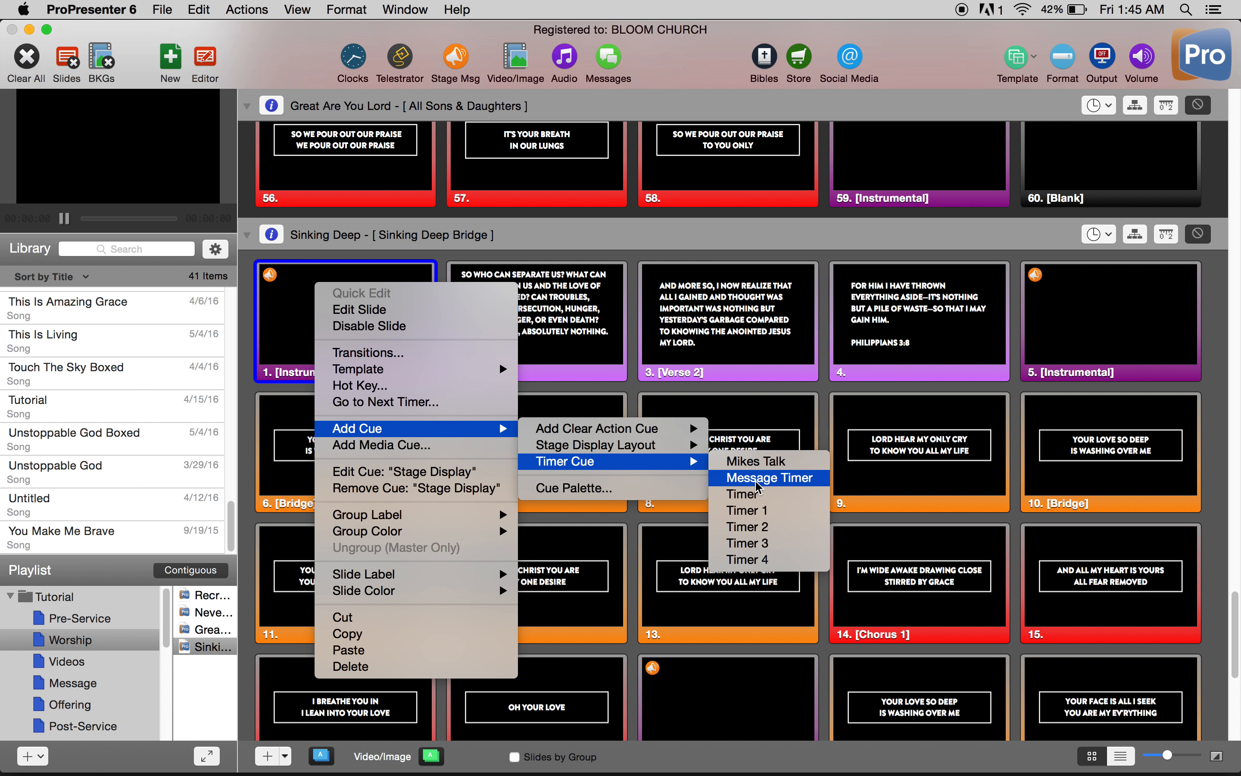
click(757, 461)
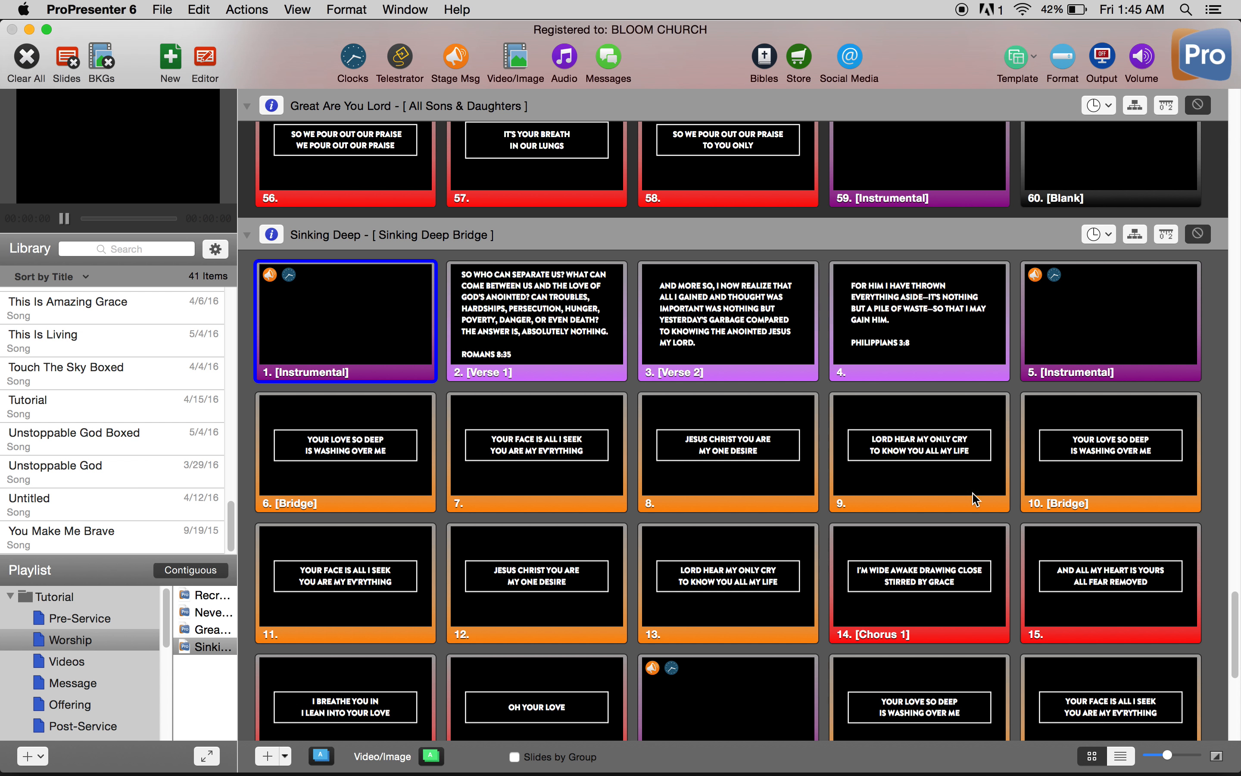
Step: Place an Audio cue from the cue palette on the blank first slide of Great Are You Lord
scroll(437, 395, up, 20)
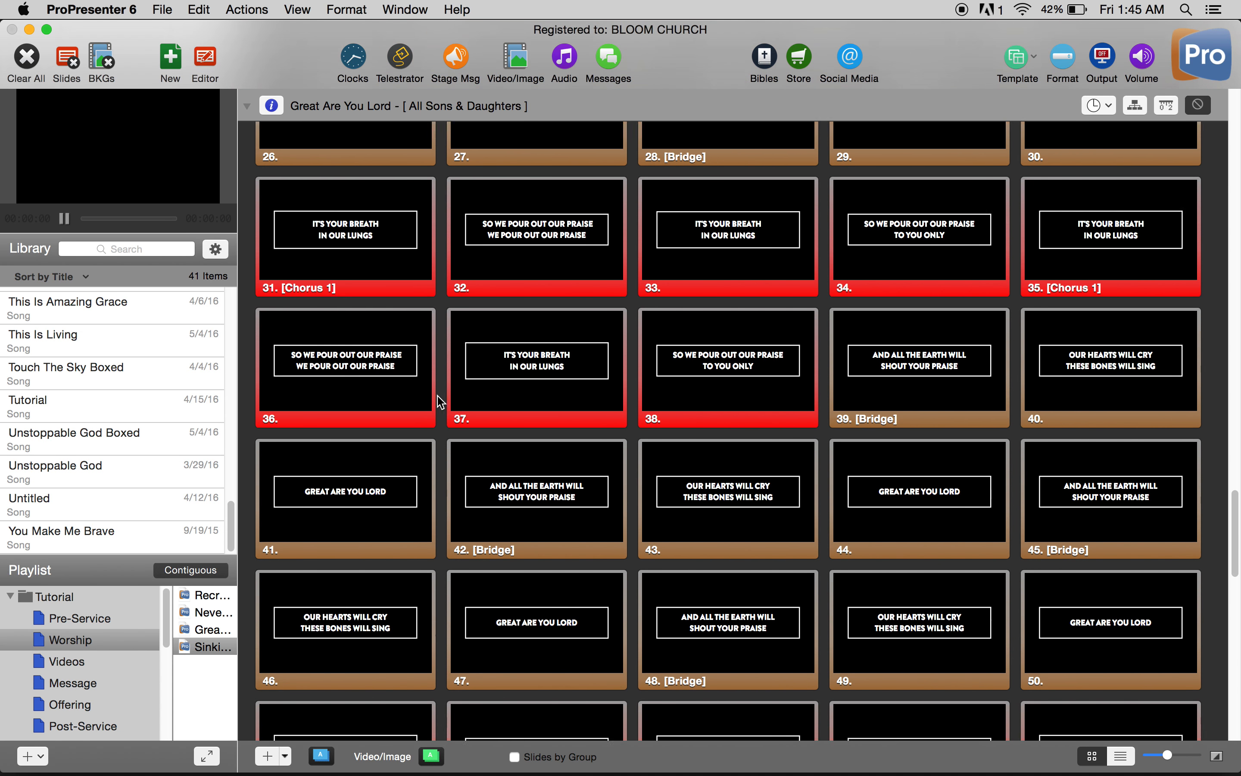
scroll(369, 211, up, 15)
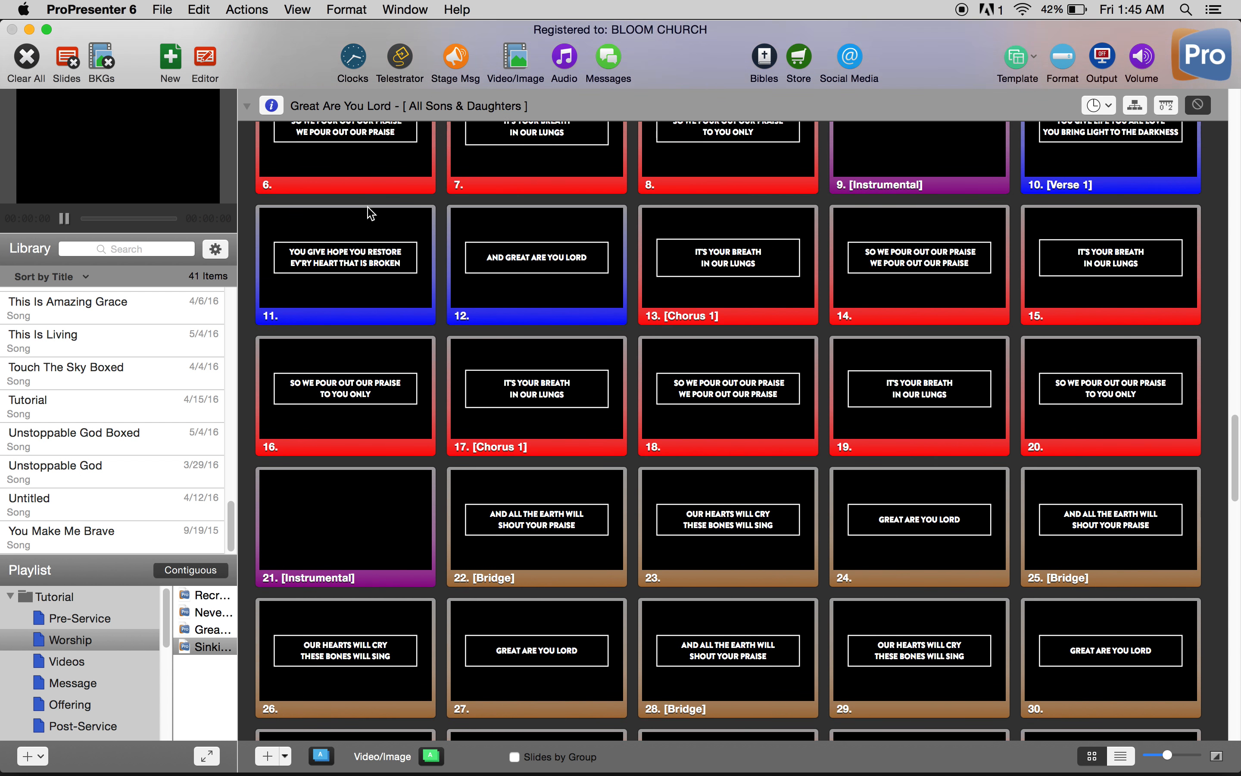
scroll(369, 211, down, 4)
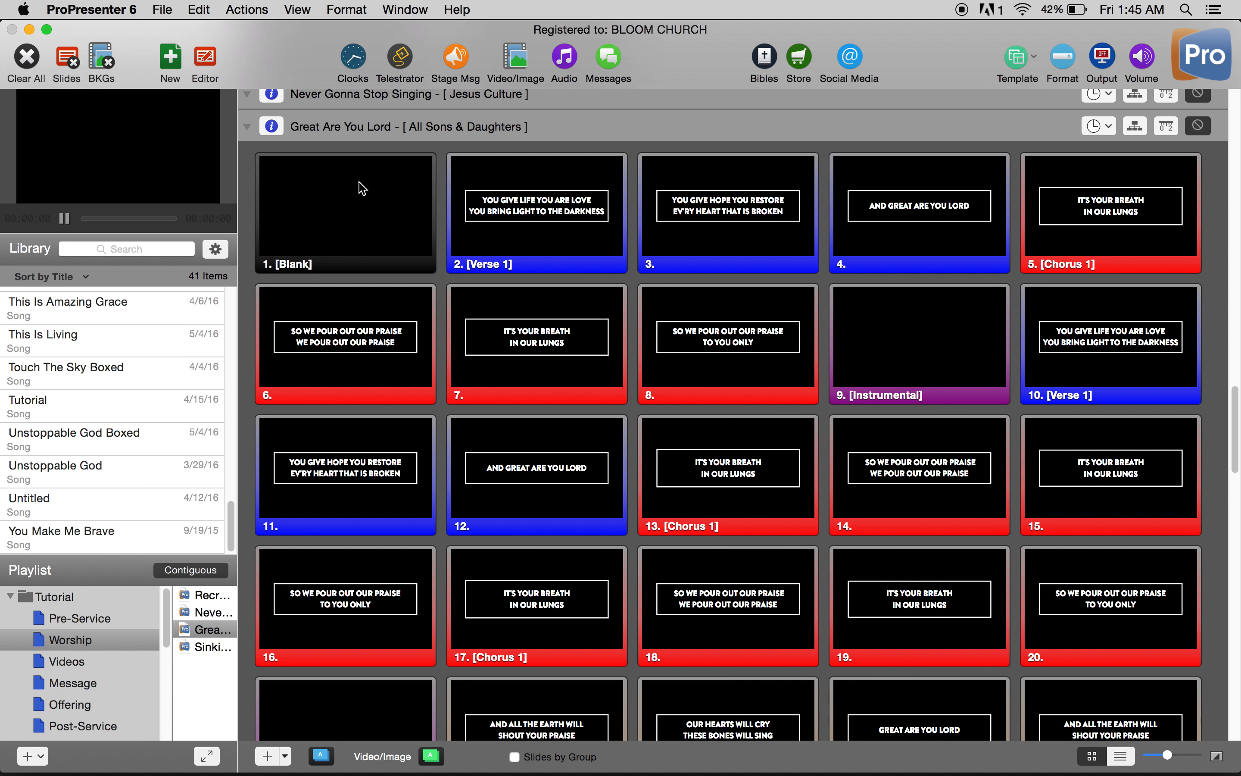
right_click(307, 176)
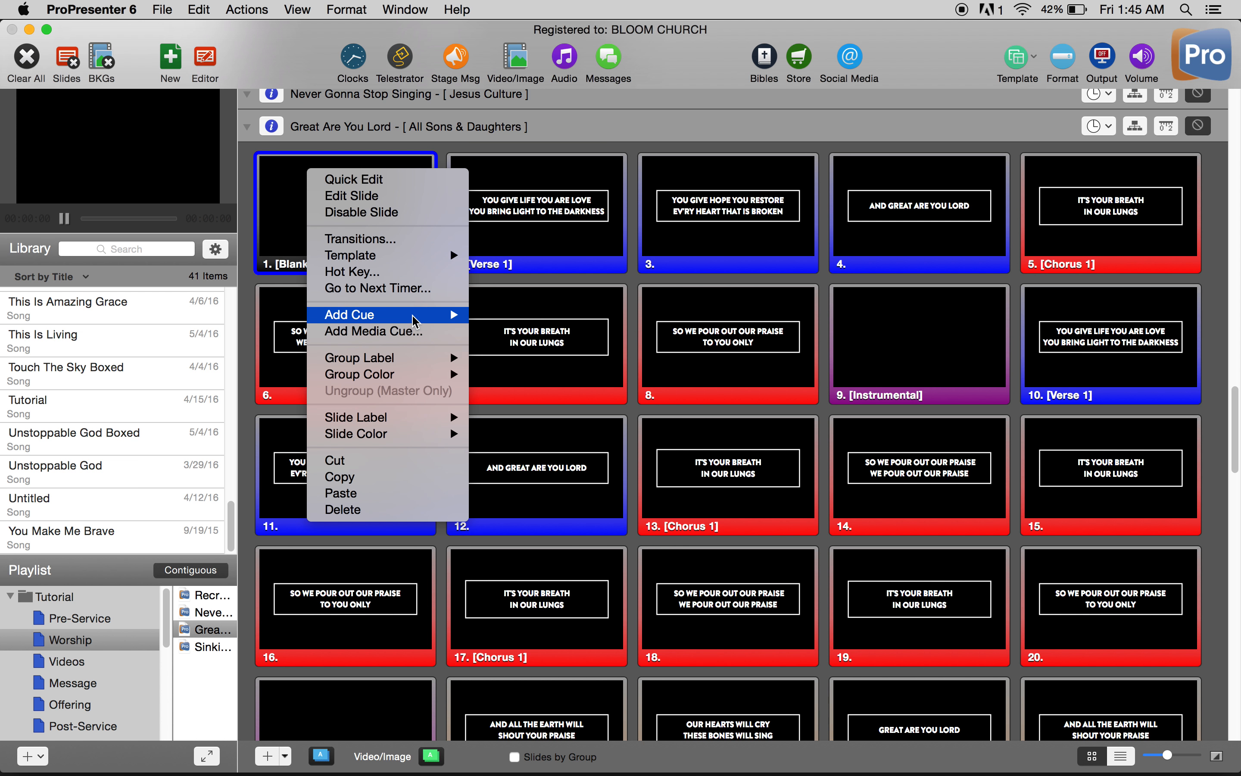
mouse_move(426, 318)
click(524, 374)
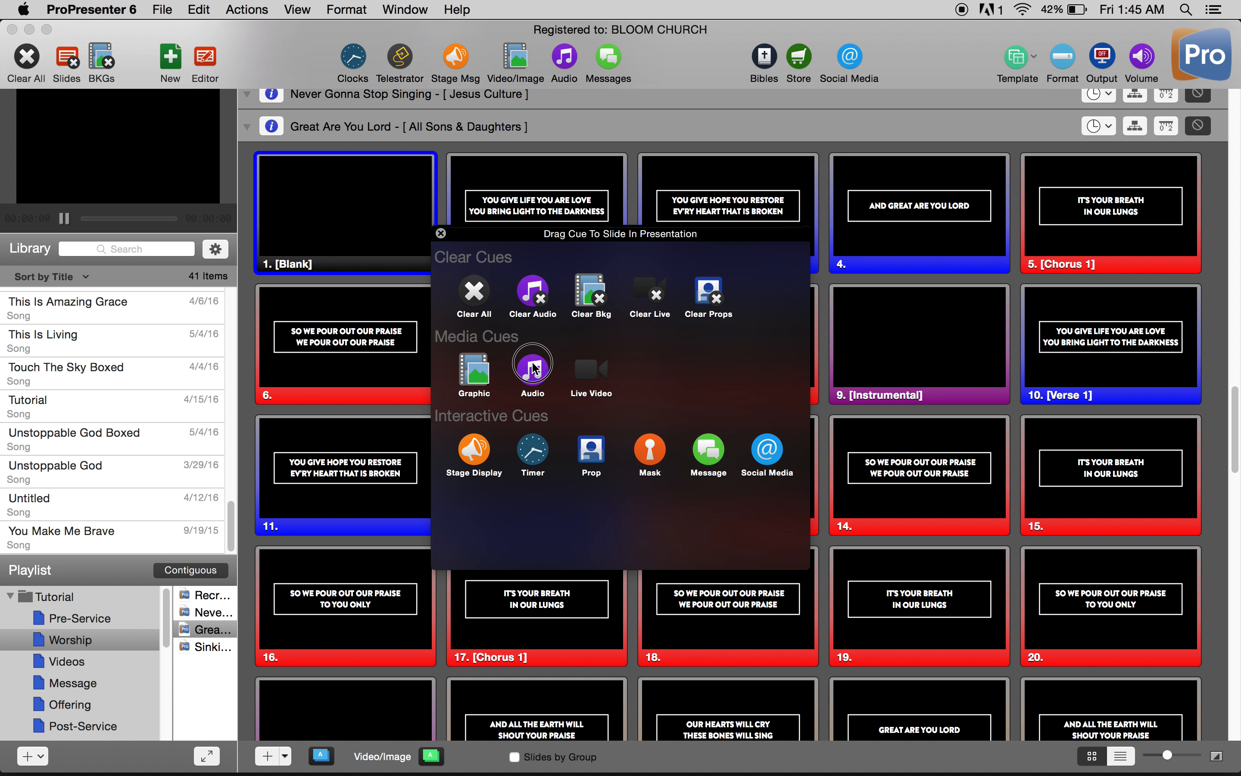
drag(529, 369, 331, 197)
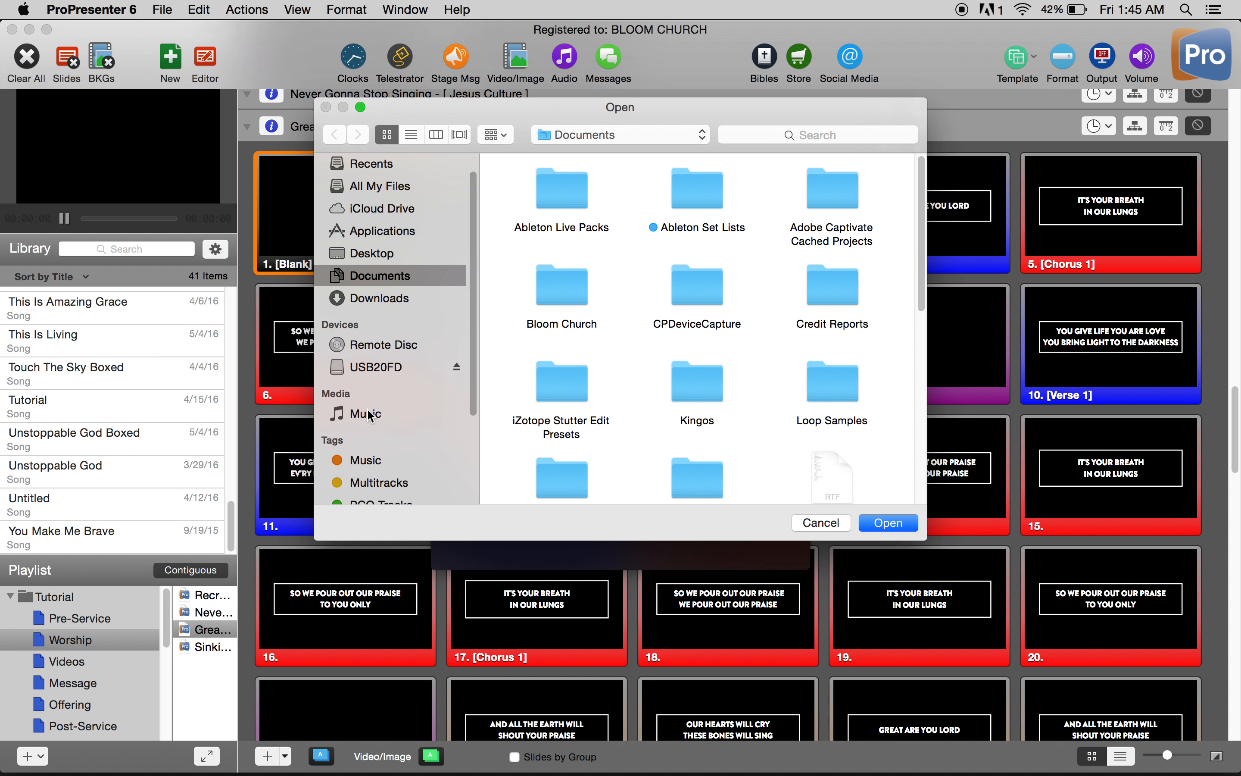
Step: Assign the iTunes track Great Are You Lord by All Sons & Daughters to the audio cue and close the cue palette
click(372, 414)
scroll(587, 403, down, 10)
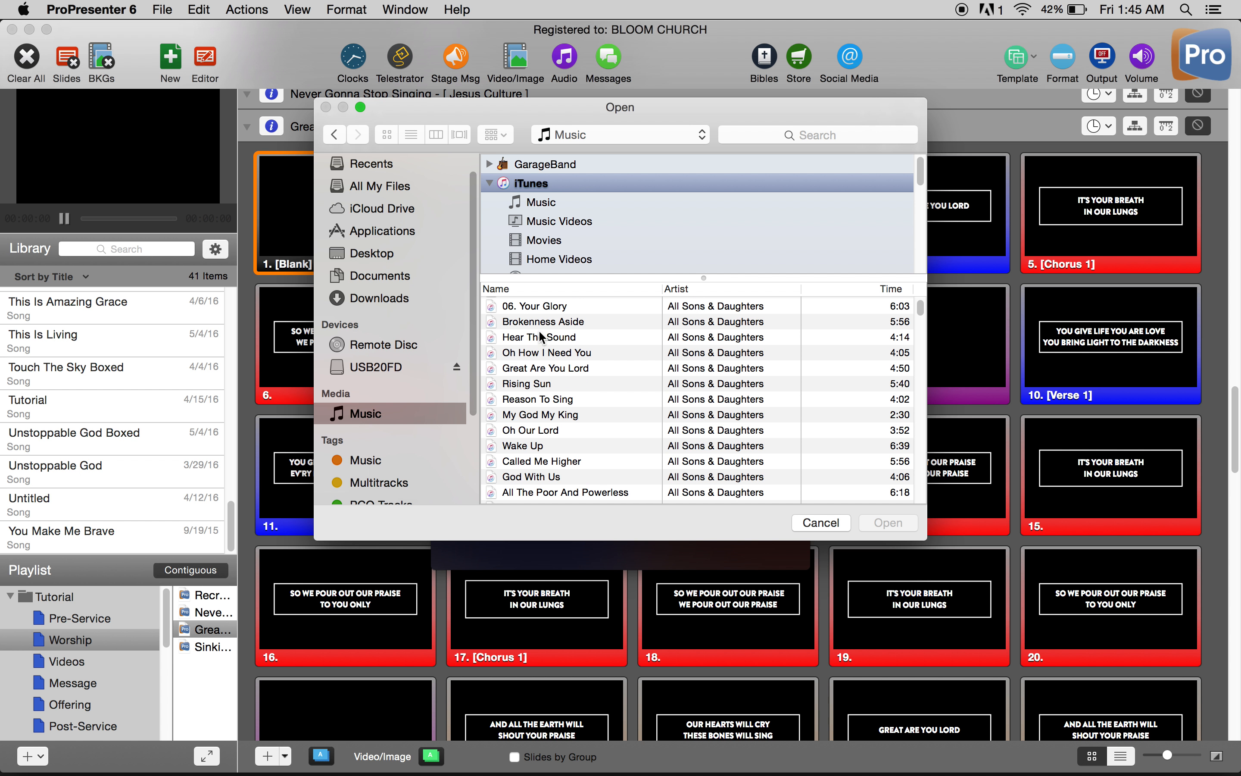
scroll(543, 352, up, 3)
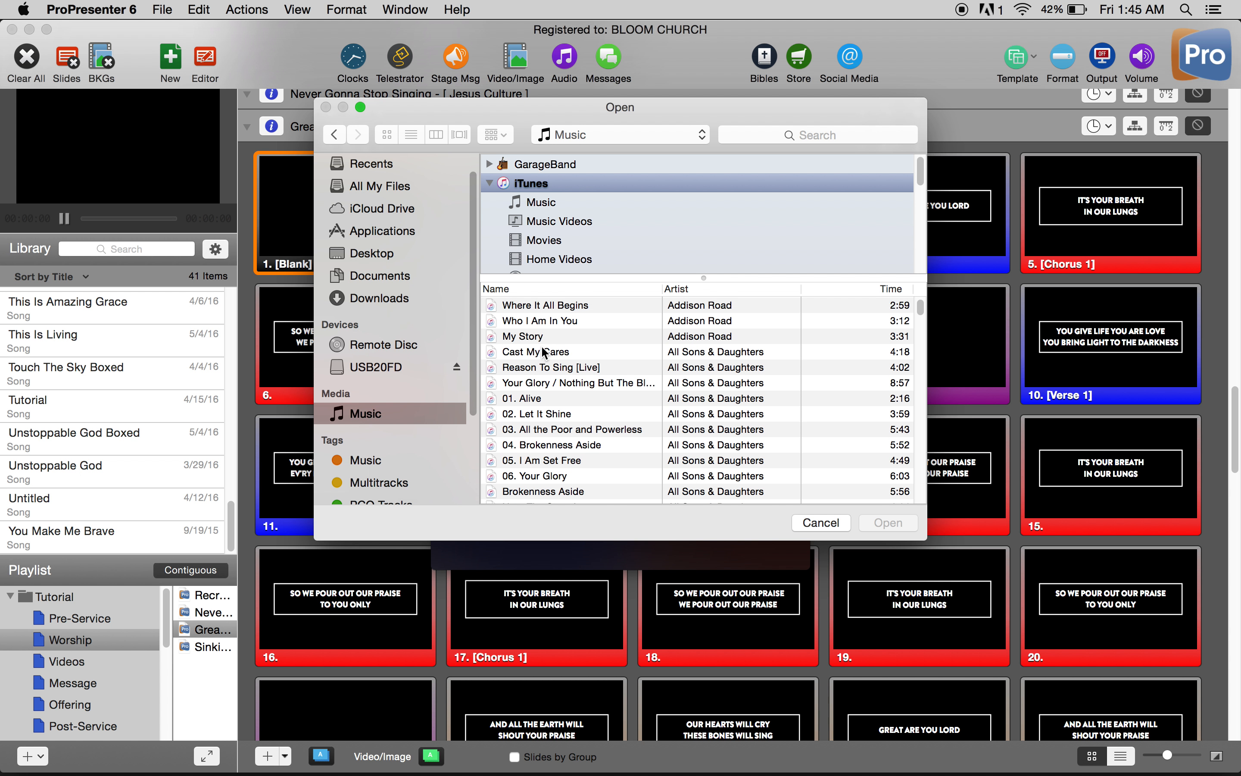
scroll(543, 352, down, 5)
scroll(543, 352, down, 4)
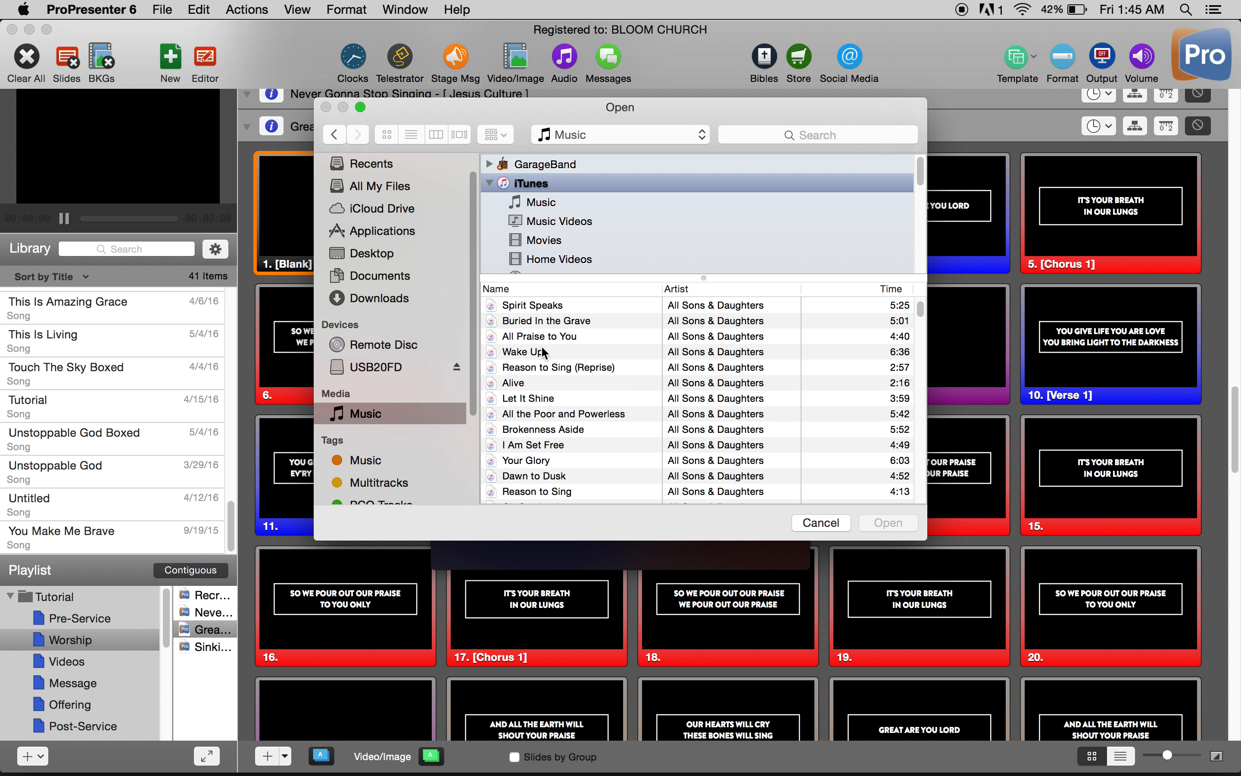
scroll(543, 352, up, 4)
scroll(542, 352, down, 6)
scroll(543, 352, down, 3)
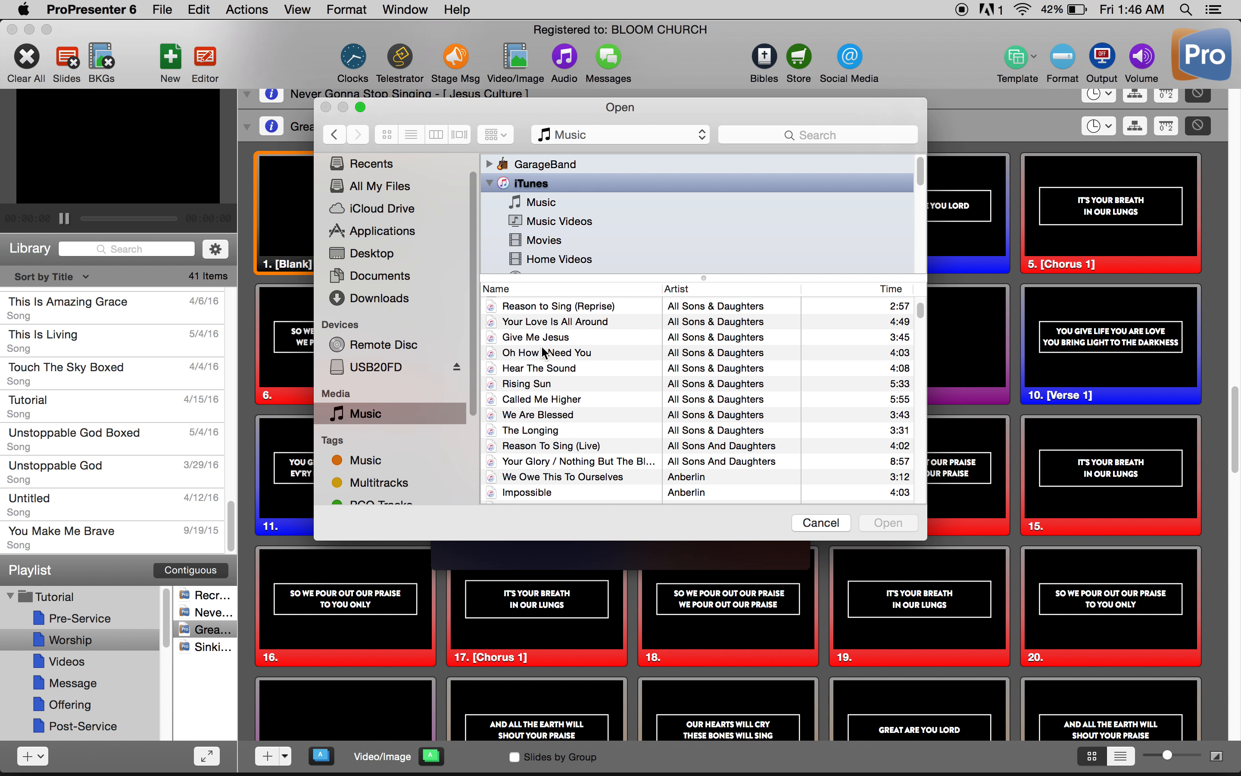
scroll(544, 352, up, 6)
scroll(543, 352, up, 8)
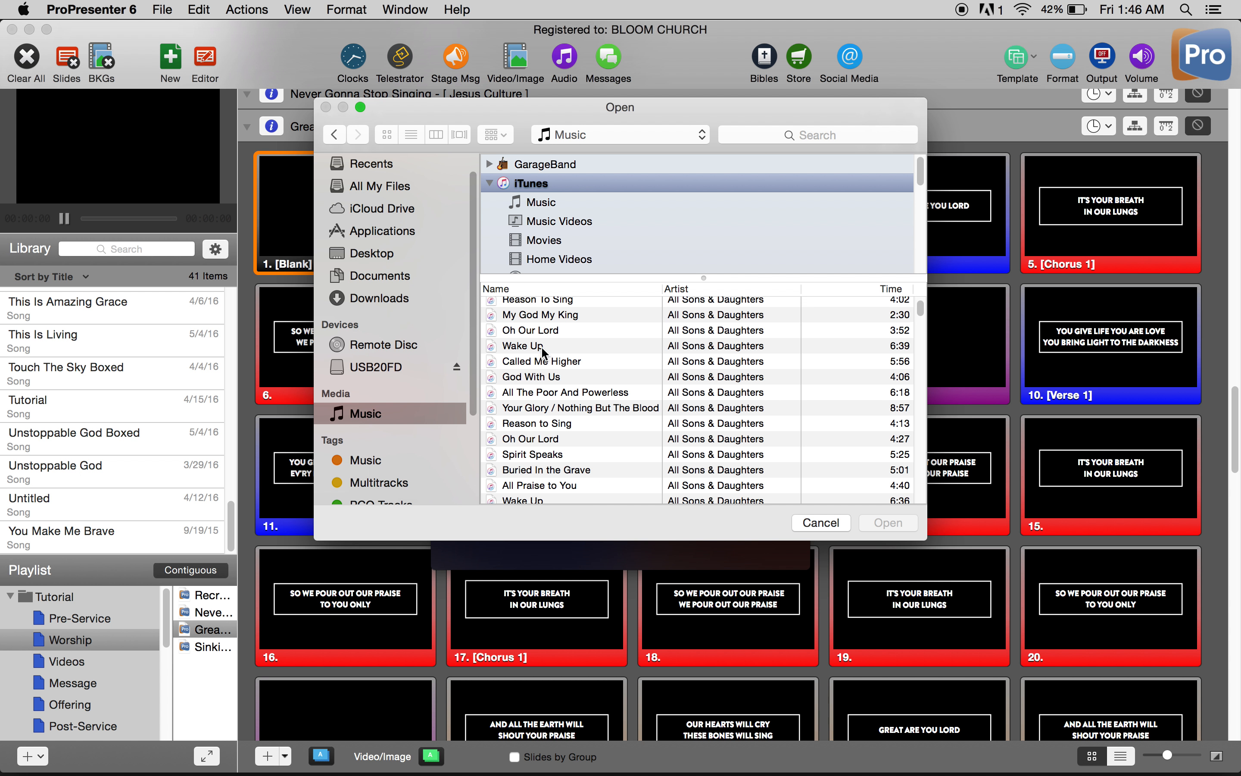
scroll(543, 350, up, 4)
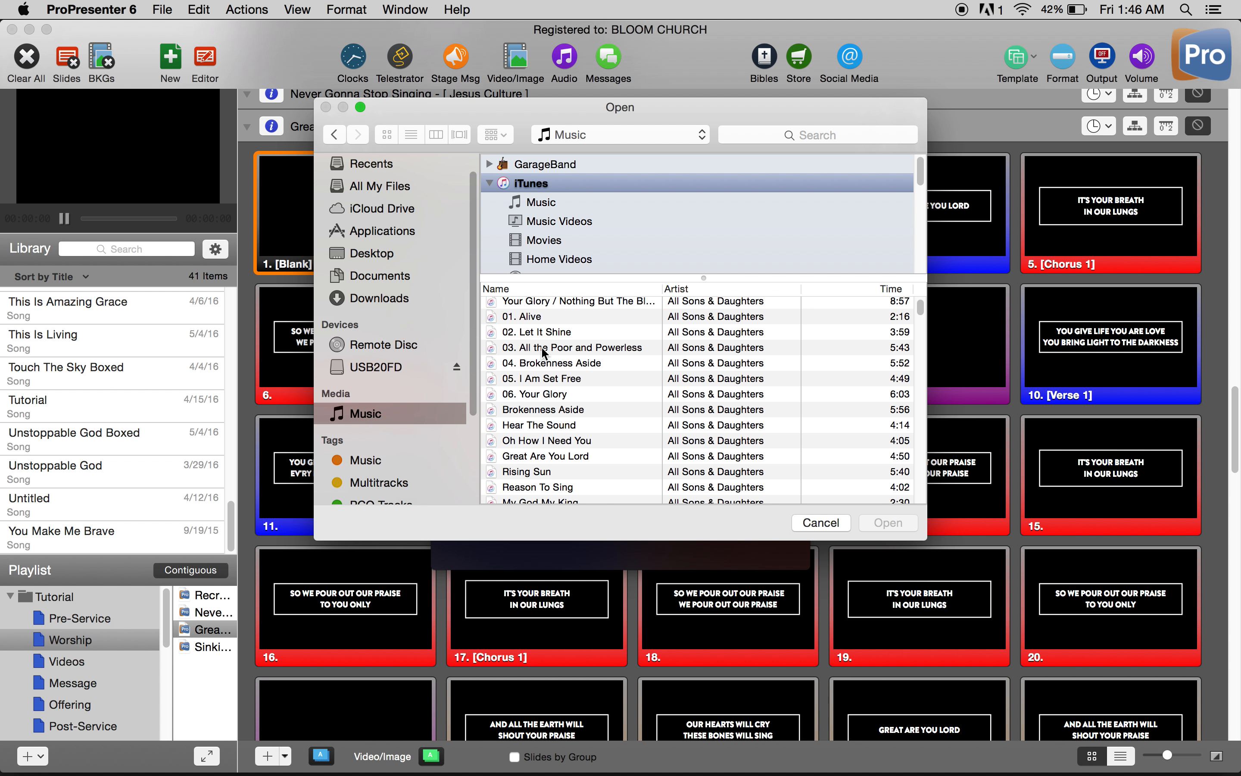
scroll(541, 346, up, 1)
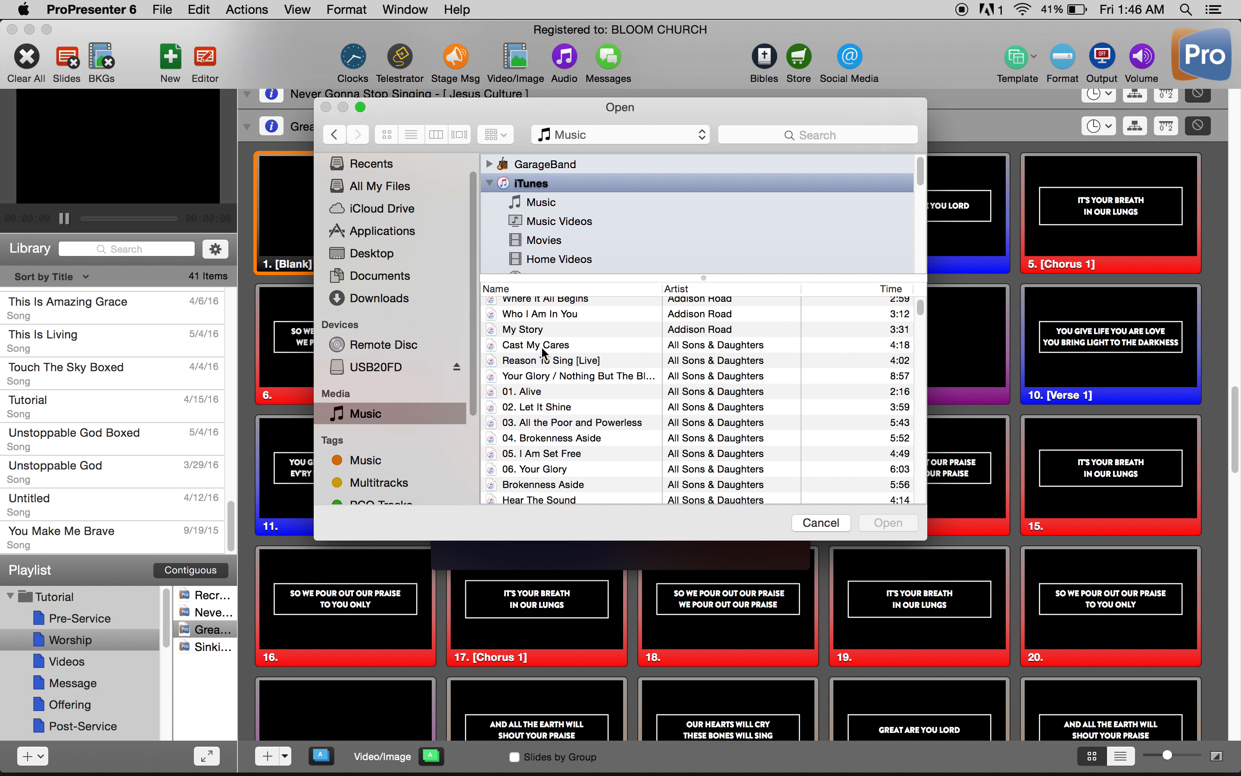
scroll(541, 346, down, 8)
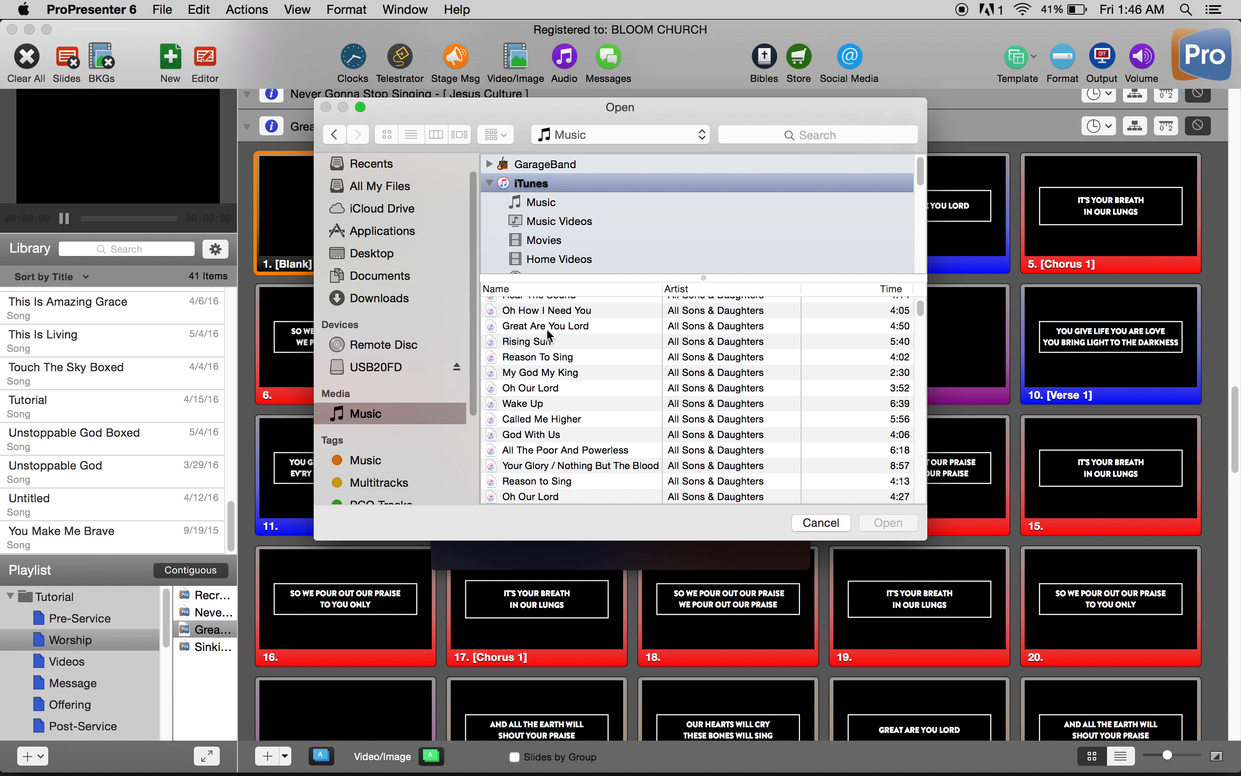
drag(547, 330, 523, 325)
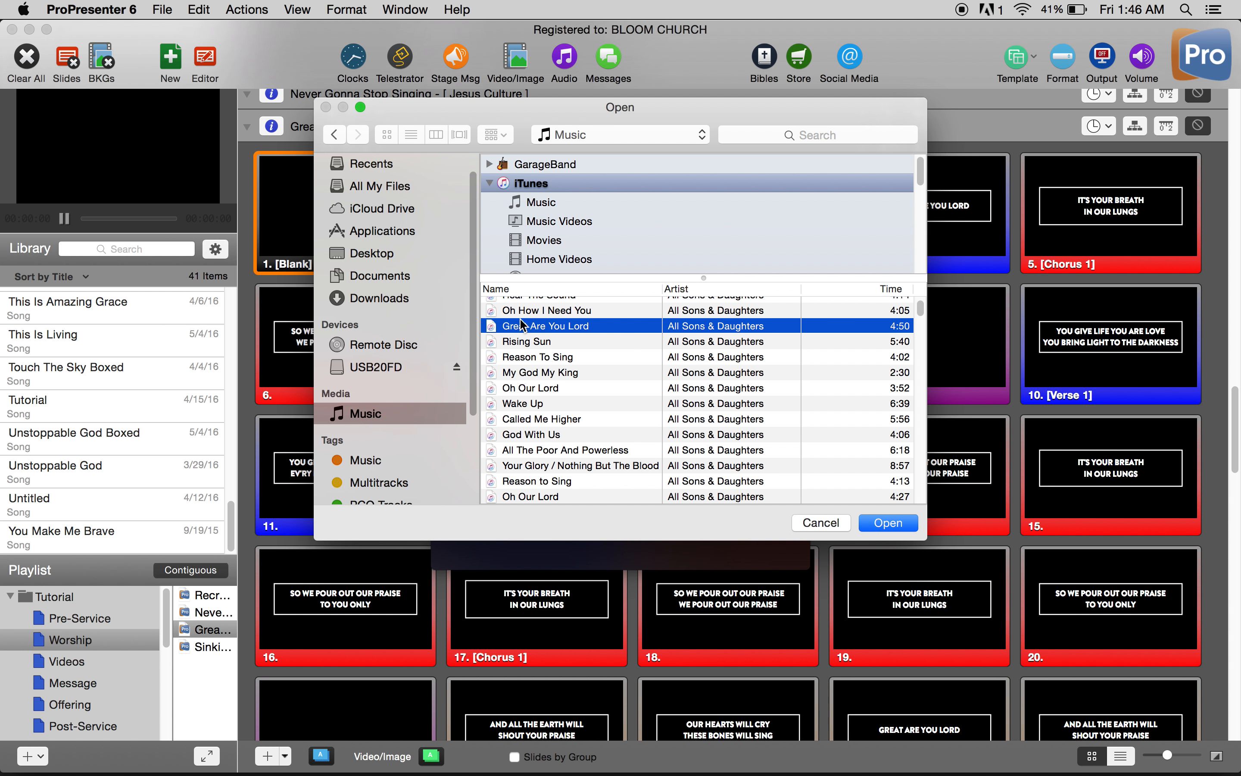
click(887, 522)
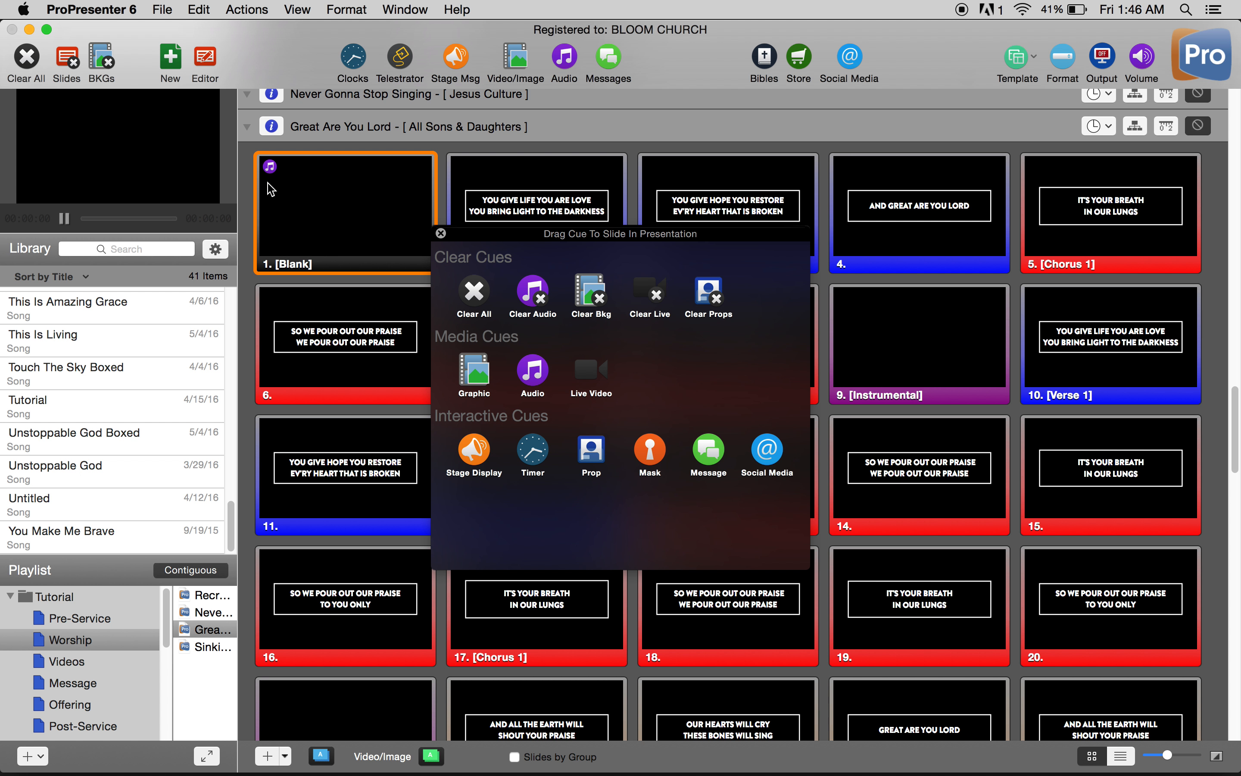
click(441, 234)
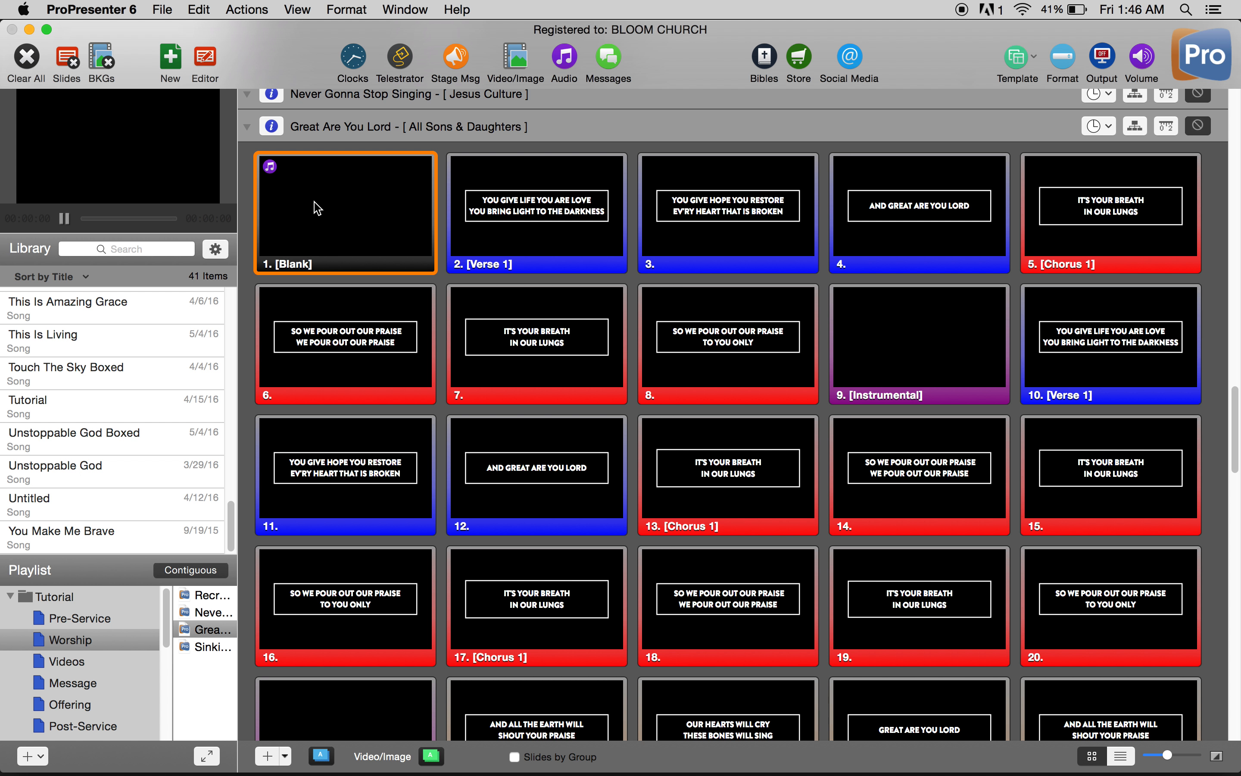
Step: Trigger the blank first slide of Great Are You Lord to play its audio cue and show the audio bin
click(291, 201)
click(564, 57)
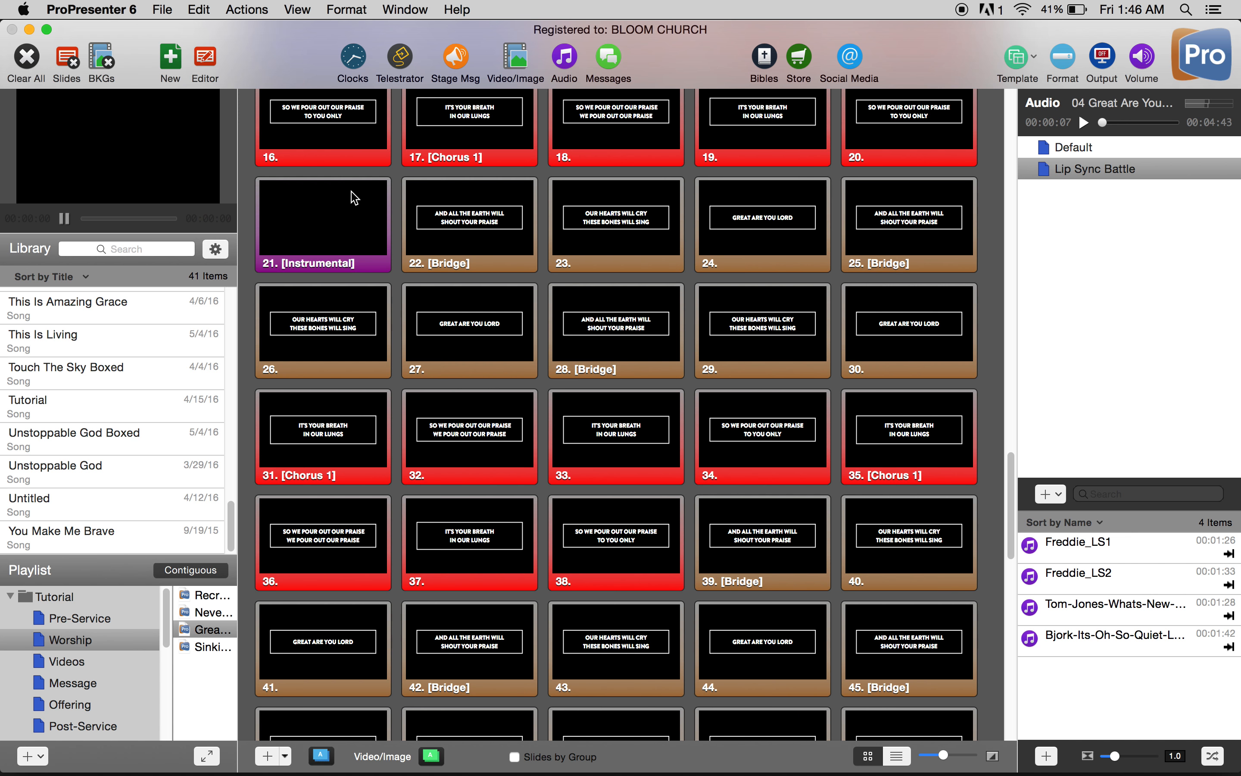
scroll(351, 194, up, 10)
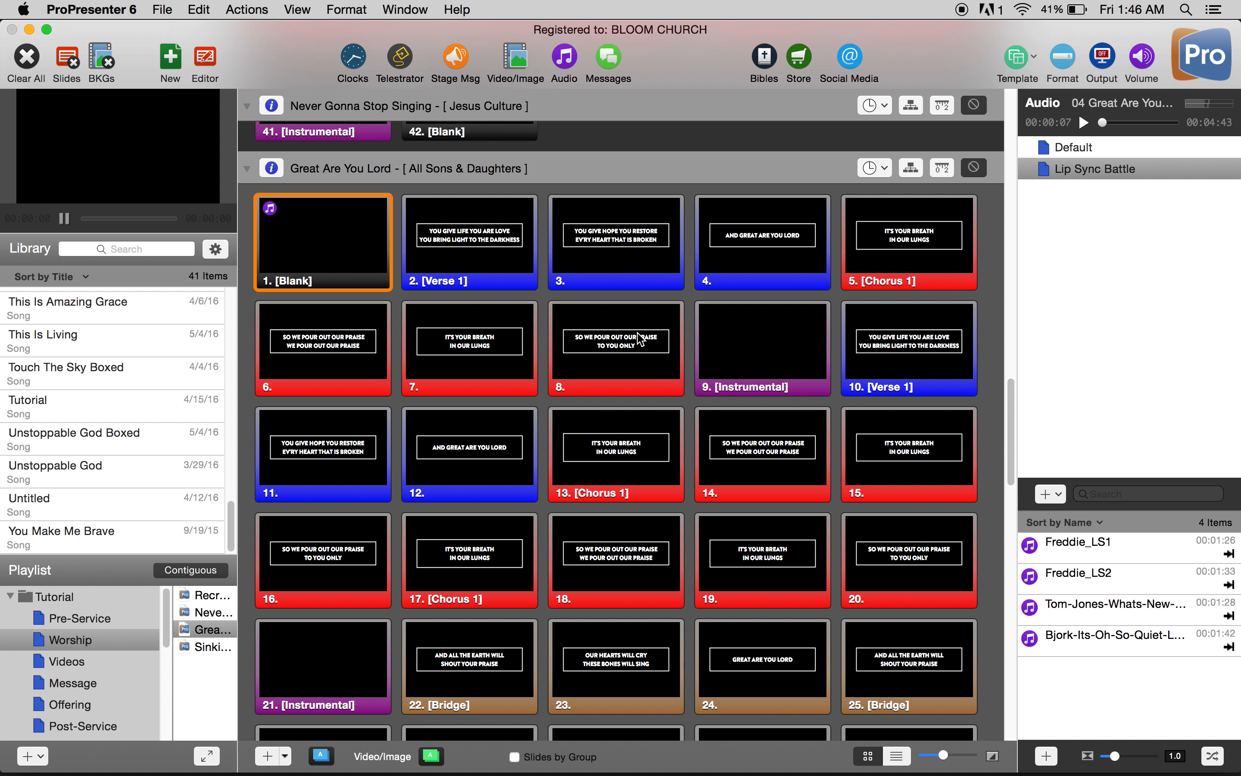
scroll(405, 324, up, 5)
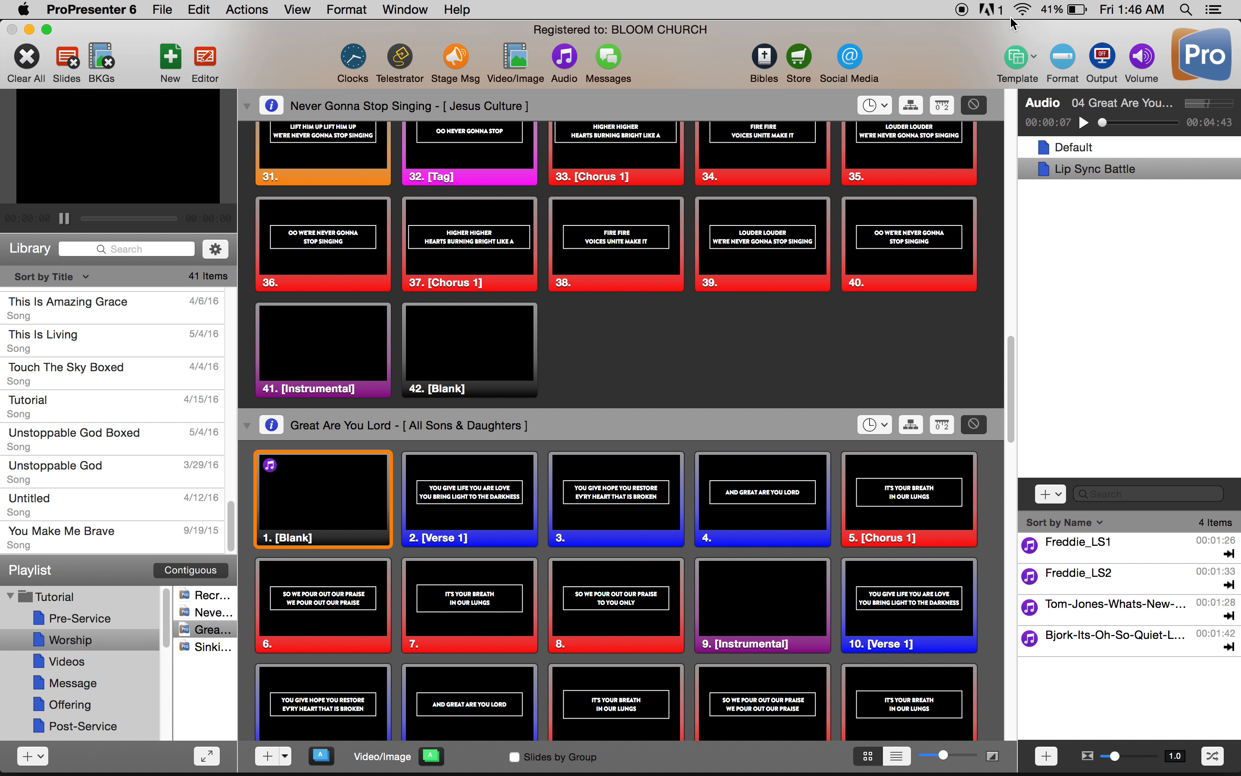